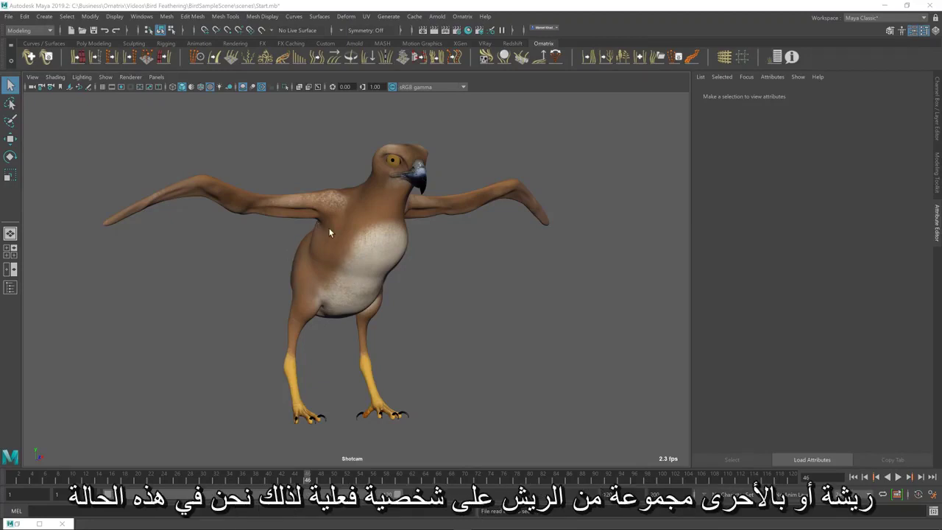
# Show the FeatherCards display layer with the wing and tail feather cards on the bird.
pyautogui.keyDown('alt'); pyautogui.moveTo(329, 233); pyautogui.dragTo(396, 234); pyautogui.keyUp('alt')
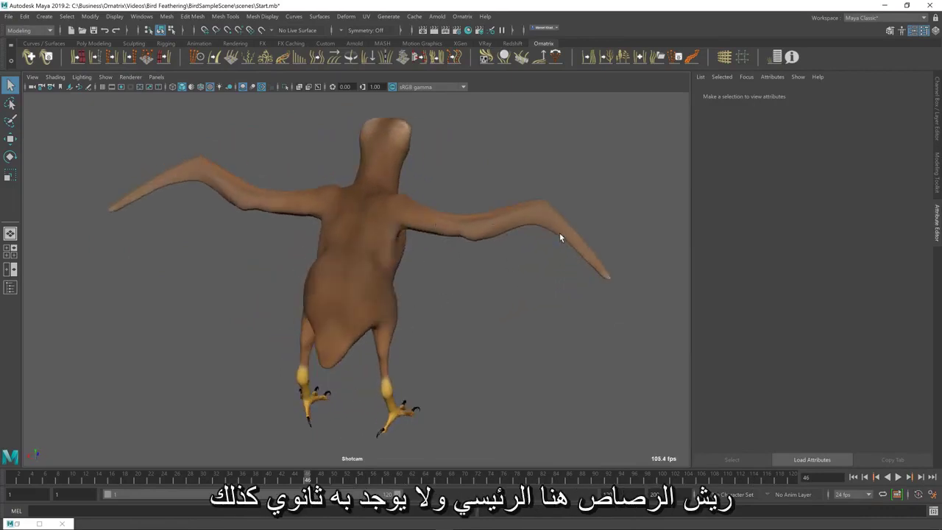
pyautogui.keyDown('alt'); pyautogui.moveTo(410, 246); pyautogui.dragTo(448, 307); pyautogui.keyUp('alt')
pyautogui.click(368, 252)
pyautogui.click(437, 294)
pyautogui.keyDown('alt'); pyautogui.moveTo(563, 211); pyautogui.dragTo(401, 223); pyautogui.keyUp('alt')
pyautogui.click(936, 118)
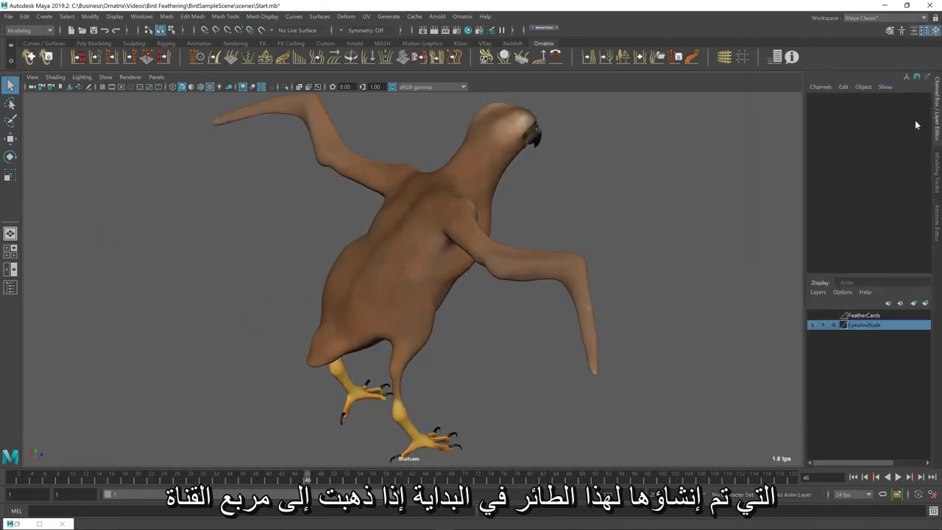
pyautogui.click(869, 316)
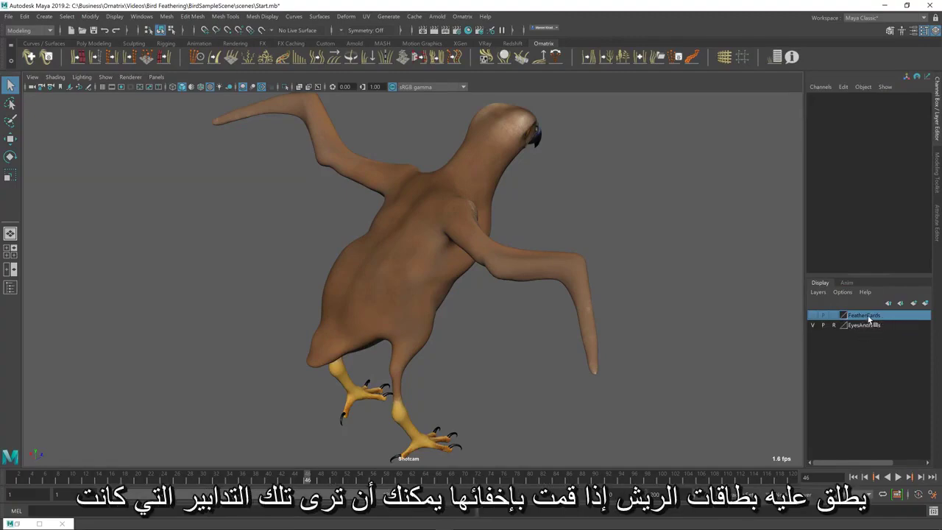
pyautogui.click(813, 315)
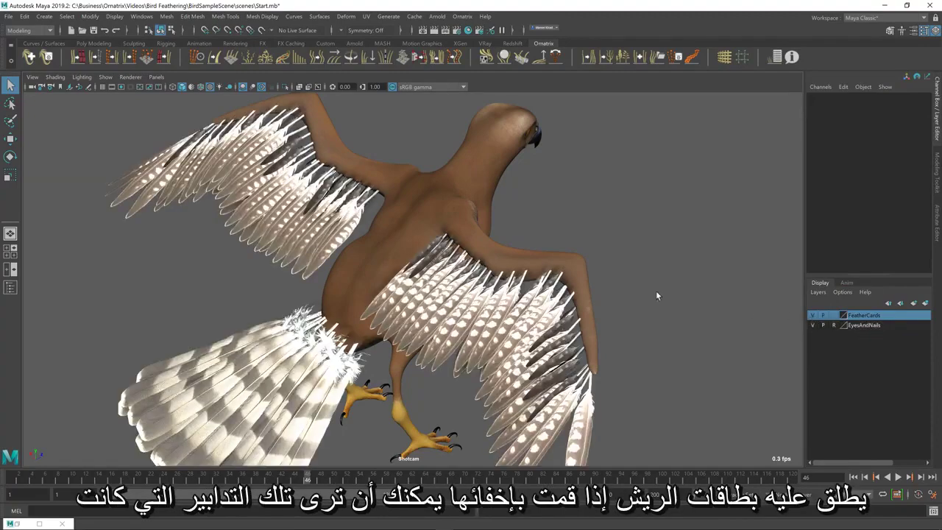
pyautogui.keyDown('alt'); pyautogui.moveTo(453, 330); pyautogui.dragTo(501, 324); pyautogui.keyUp('alt')
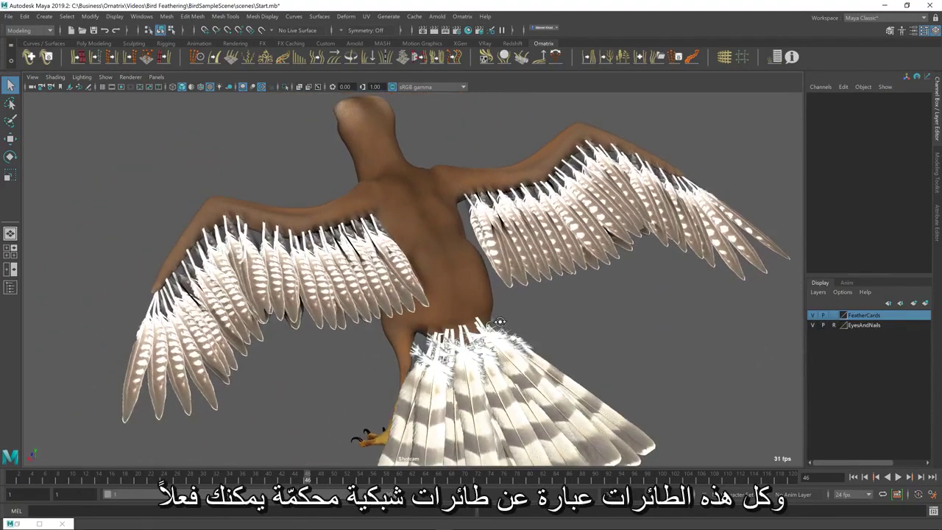
# Select one feather card on the wing and inspect its transparent plane mesh up close.
pyautogui.click(300, 283)
pyautogui.keyDown('alt'); pyautogui.moveTo(303, 287); pyautogui.dragTo(285, 295); pyautogui.keyUp('alt')
pyautogui.scroll(7, 285, 296)
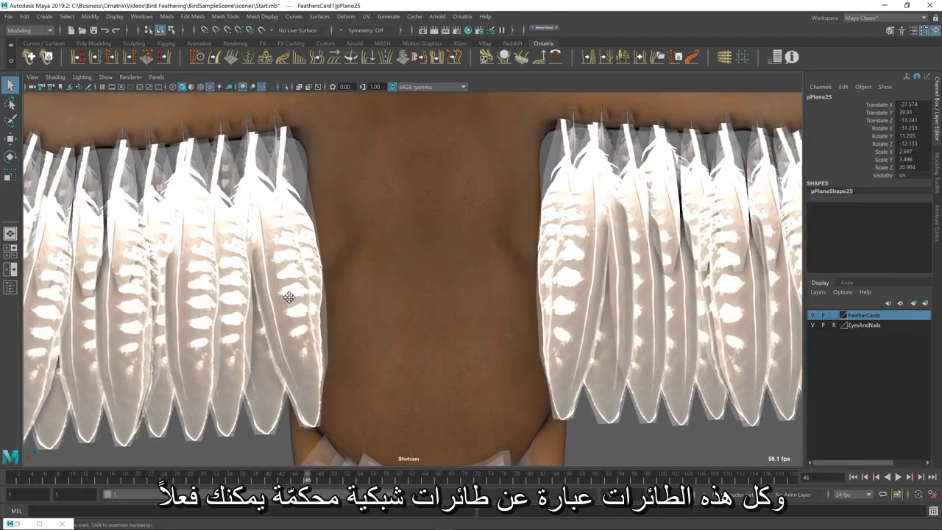
pyautogui.keyDown('alt'); pyautogui.moveTo(289, 298); pyautogui.dragTo(496, 290, button='middle'); pyautogui.keyUp('alt')
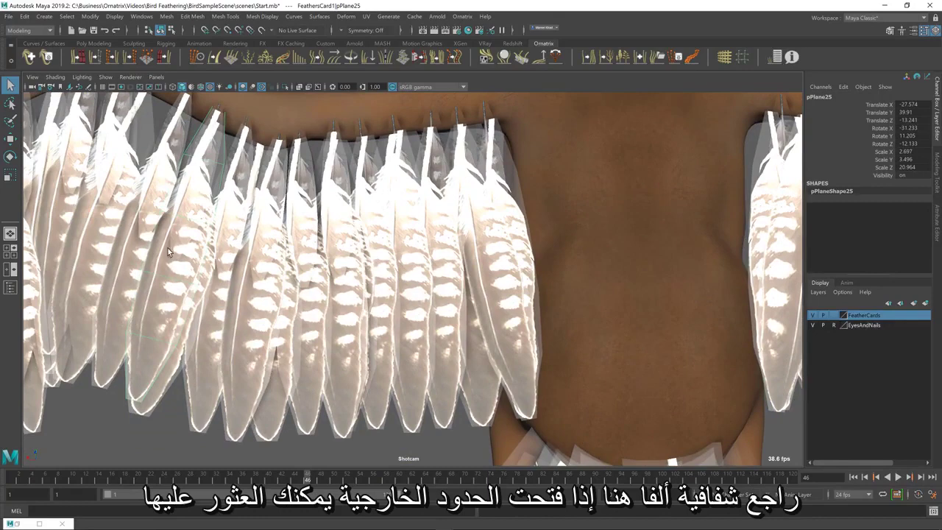
# Open the Outliner and go through the individual feather planes inside the FeathersCard group.
pyautogui.doubleClick(16, 524)
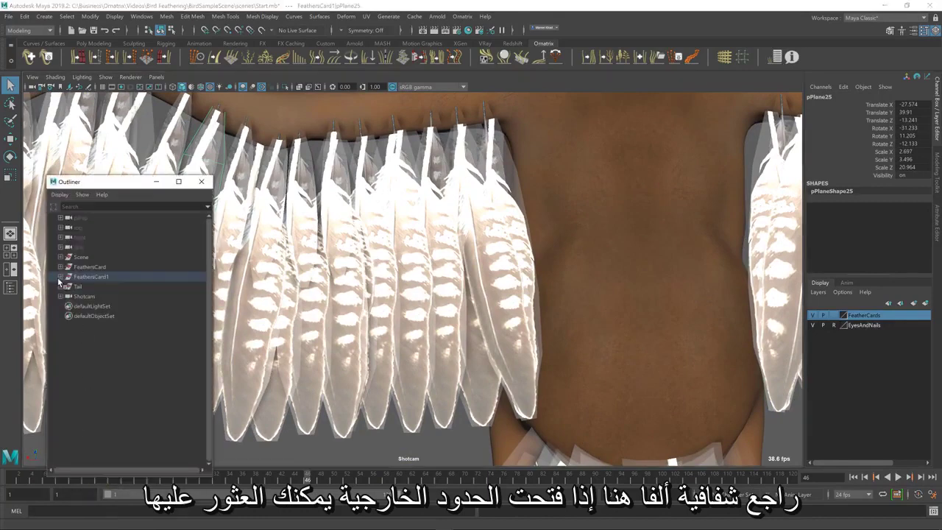
pyautogui.click(60, 267)
pyautogui.click(89, 276)
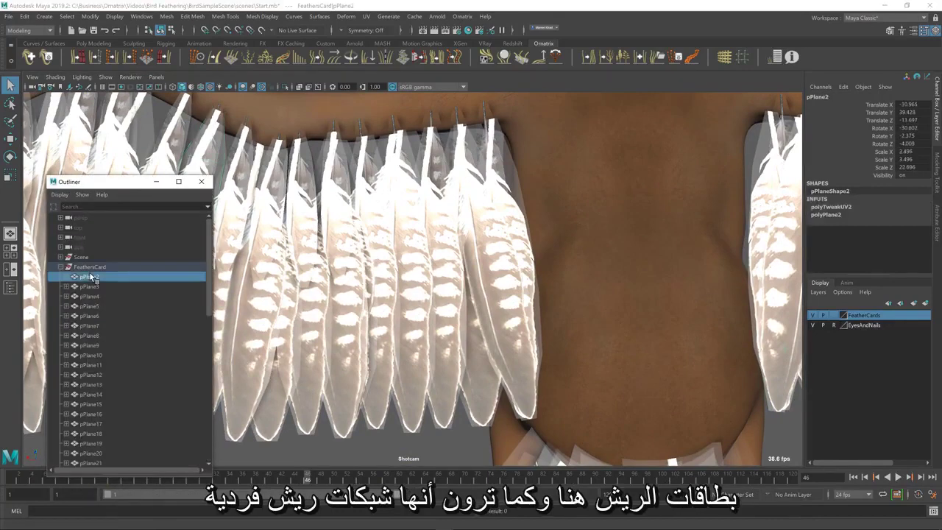
pyautogui.click(89, 295)
pyautogui.click(89, 325)
pyautogui.click(90, 365)
pyautogui.click(91, 395)
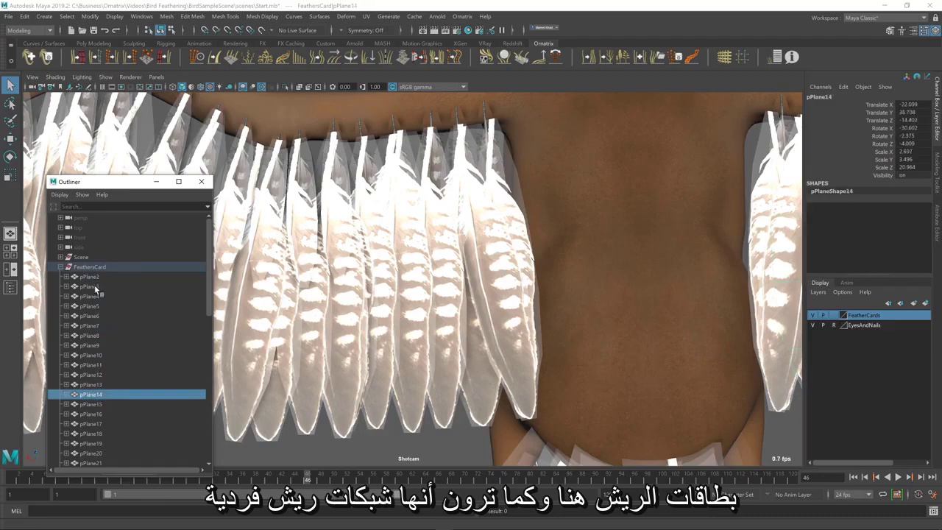
pyautogui.click(94, 286)
pyautogui.click(89, 275)
pyautogui.click(60, 266)
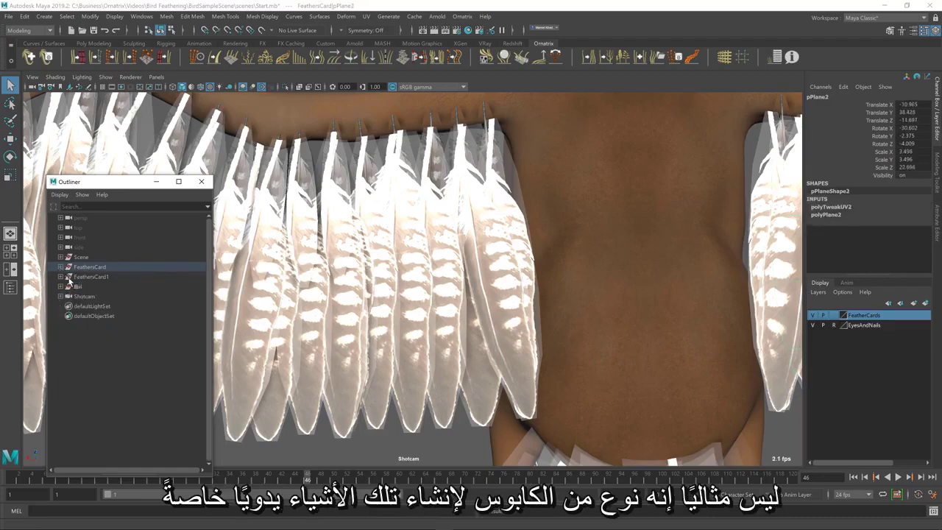
# Examine how the feather cards are placed along both wings and across the tail.
pyautogui.keyDown('alt'); pyautogui.moveTo(284, 265); pyautogui.dragTo(501, 285); pyautogui.keyUp('alt')
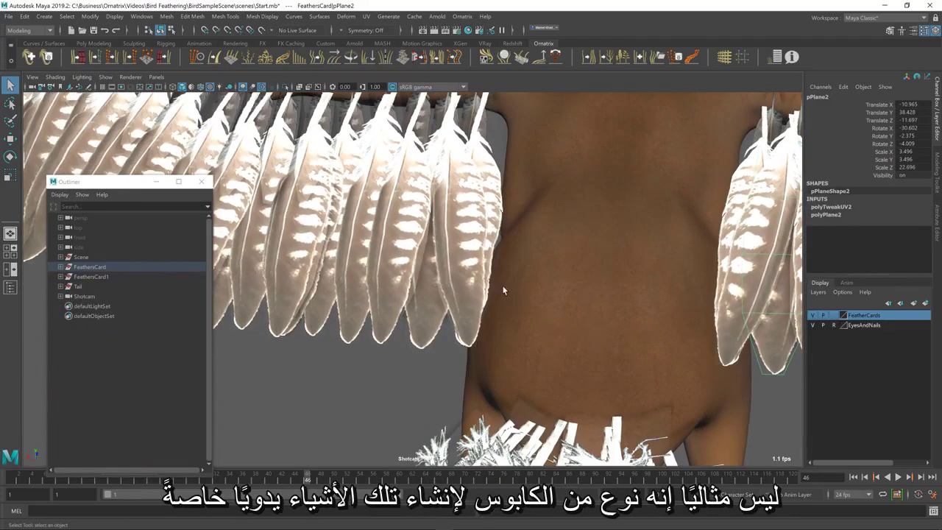
pyautogui.scroll(-6, 504, 285)
pyautogui.keyDown('alt'); pyautogui.moveTo(572, 286); pyautogui.dragTo(511, 319); pyautogui.keyUp('alt')
pyautogui.keyDown('alt'); pyautogui.moveTo(511, 320); pyautogui.dragTo(550, 308, button='middle'); pyautogui.keyUp('alt')
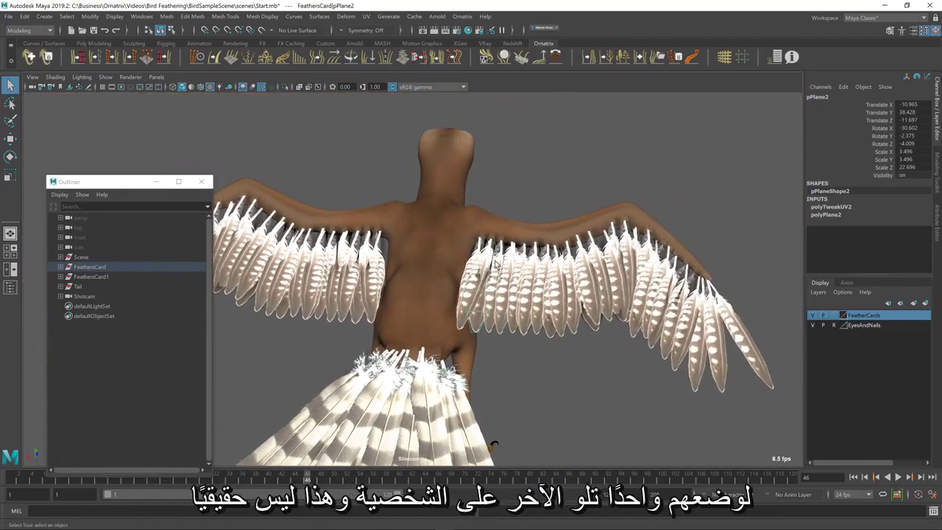
pyautogui.scroll(10, 440, 224)
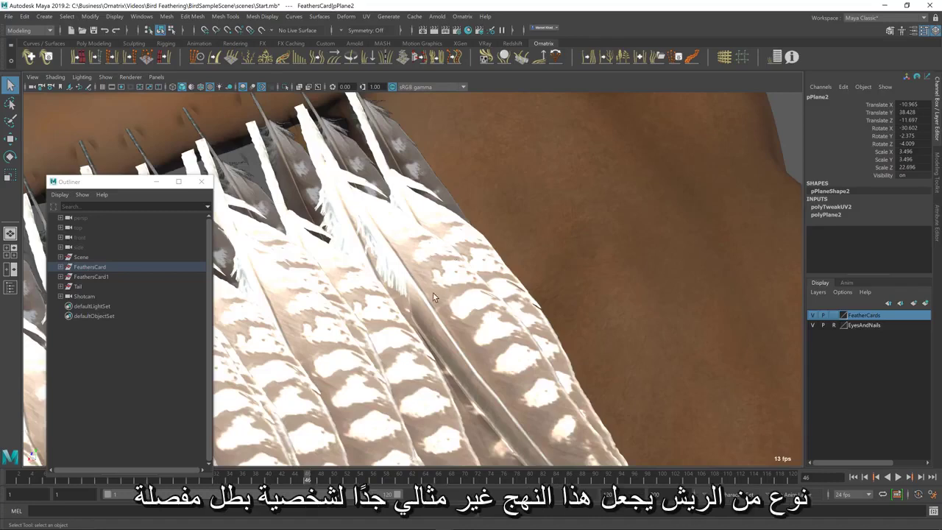
pyautogui.keyDown('alt'); pyautogui.moveTo(433, 293); pyautogui.dragTo(473, 250); pyautogui.keyUp('alt')
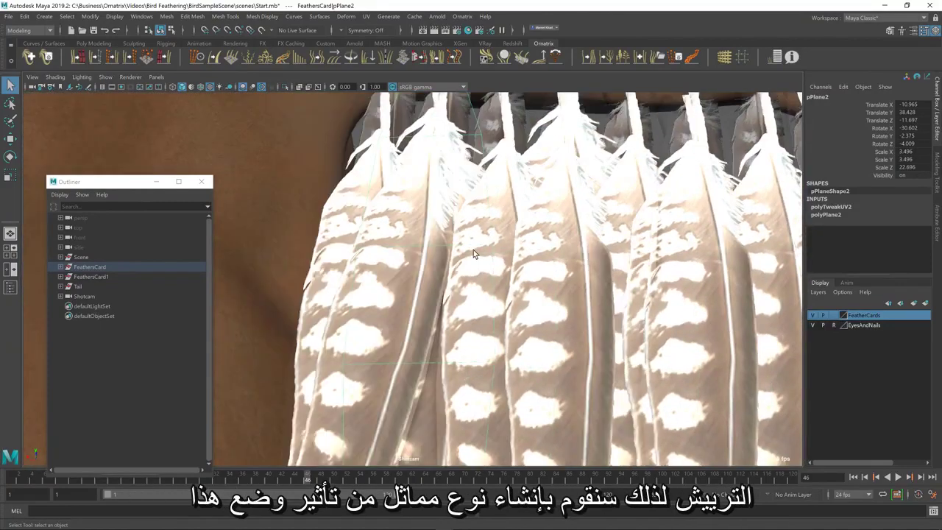
pyautogui.scroll(-10, 526, 276)
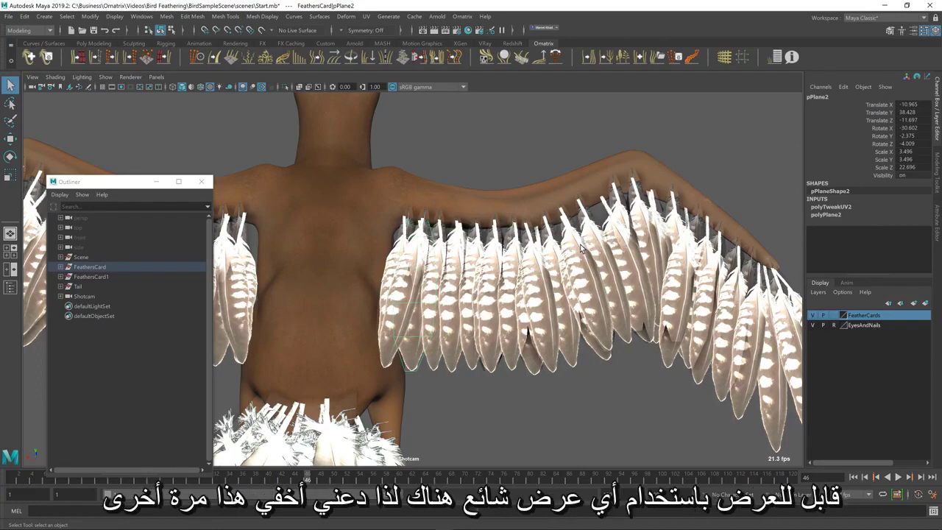
pyautogui.keyDown('alt'); pyautogui.moveTo(665, 282); pyautogui.dragTo(663, 351); pyautogui.keyUp('alt')
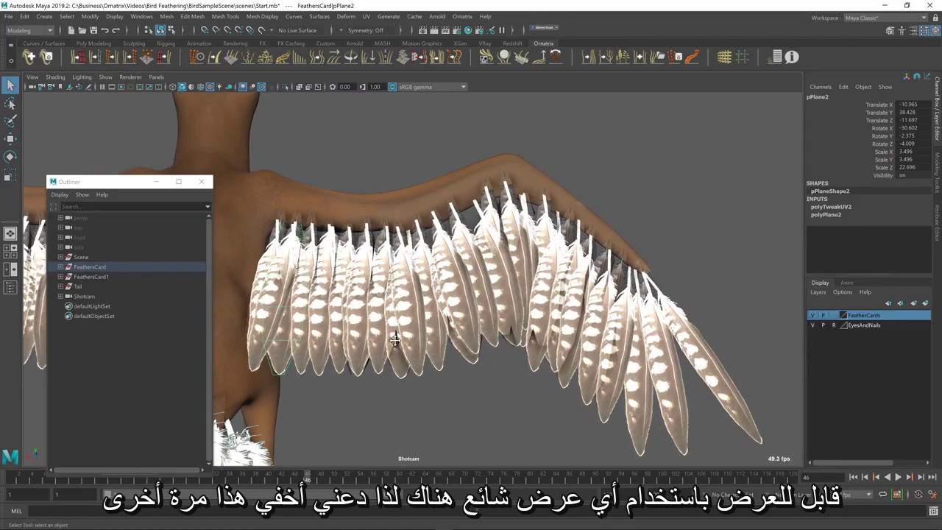
pyautogui.keyDown('alt'); pyautogui.moveTo(386, 346); pyautogui.dragTo(660, 176, button='middle'); pyautogui.keyUp('alt')
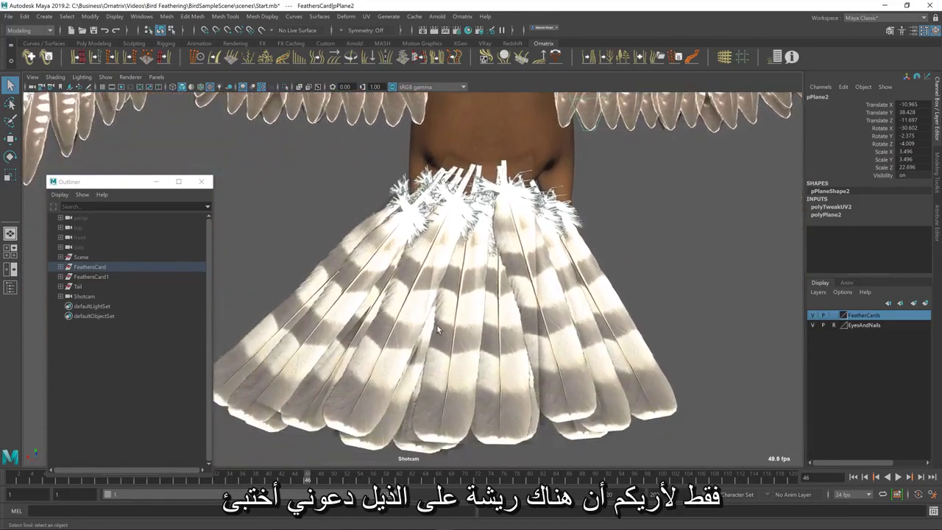
# Hide the FeatherCards display layer, leaving the bare bird body.
pyautogui.keyDown('alt'); pyautogui.moveTo(673, 321); pyautogui.dragTo(337, 458, button='middle'); pyautogui.keyUp('alt')
pyautogui.click(812, 315)
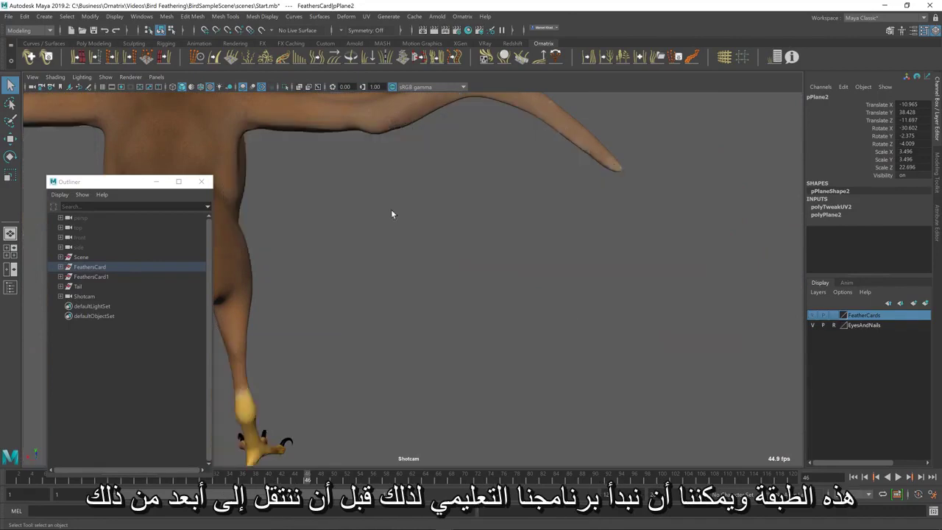
pyautogui.keyDown('alt'); pyautogui.moveTo(390, 213); pyautogui.dragTo(507, 336); pyautogui.keyUp('alt')
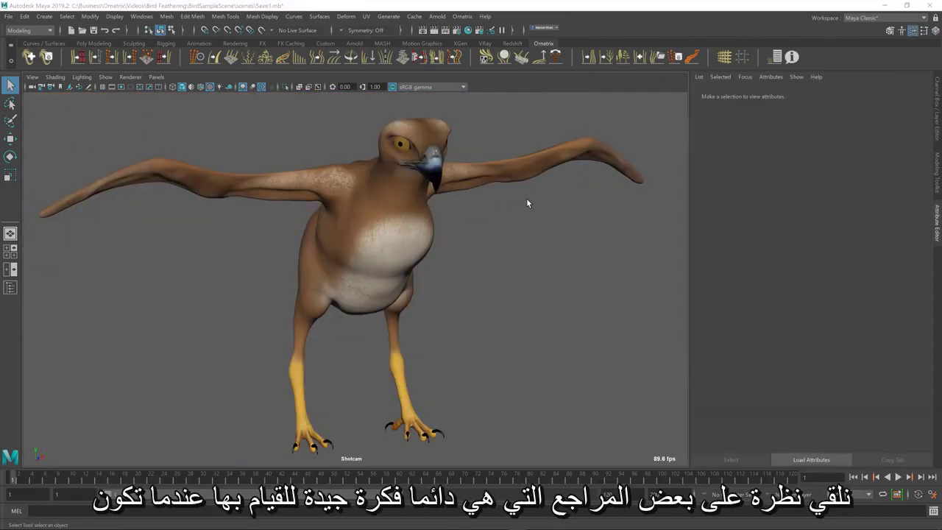
# Switch to the browser, study the eagle wing photos on the Bald Eagle Feathers page, and return to Maya.
pyautogui.hotkey('alt', 'Tab')
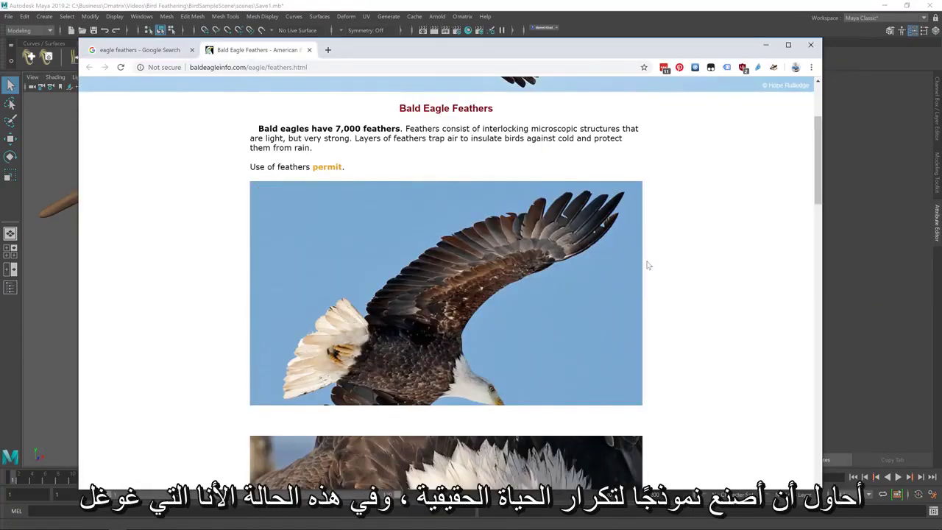
pyautogui.scroll(-1, 640, 250)
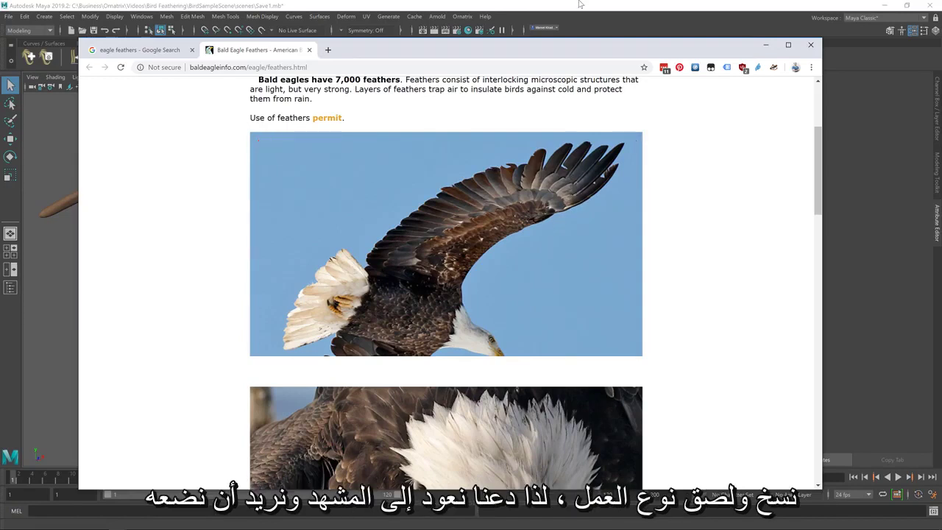
pyautogui.hotkey('alt', 'Tab')
# Select the bird's body mesh and switch it to edge component selection near the base of the wing.
pyautogui.keyDown('alt'); pyautogui.moveTo(325, 194); pyautogui.dragTo(395, 180); pyautogui.keyUp('alt')
pyautogui.click(395, 180)
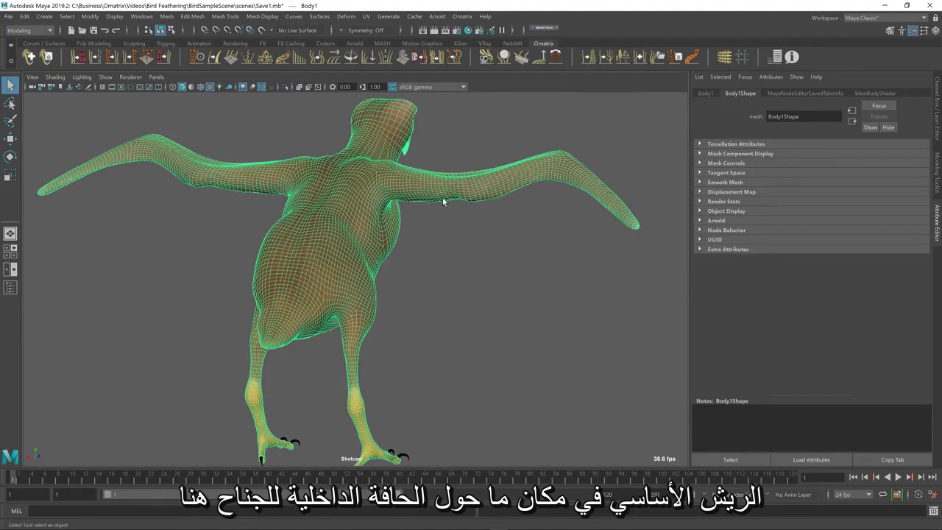
pyautogui.scroll(4, 490, 199)
pyautogui.keyDown('alt'); pyautogui.moveTo(506, 181); pyautogui.dragTo(278, 268); pyautogui.keyUp('alt')
pyautogui.rightClick(290, 225)
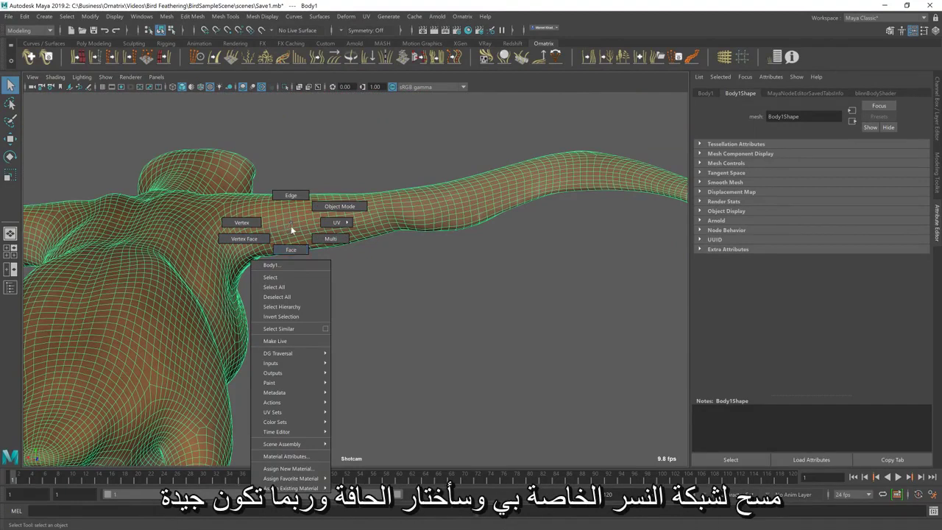
pyautogui.click(282, 195)
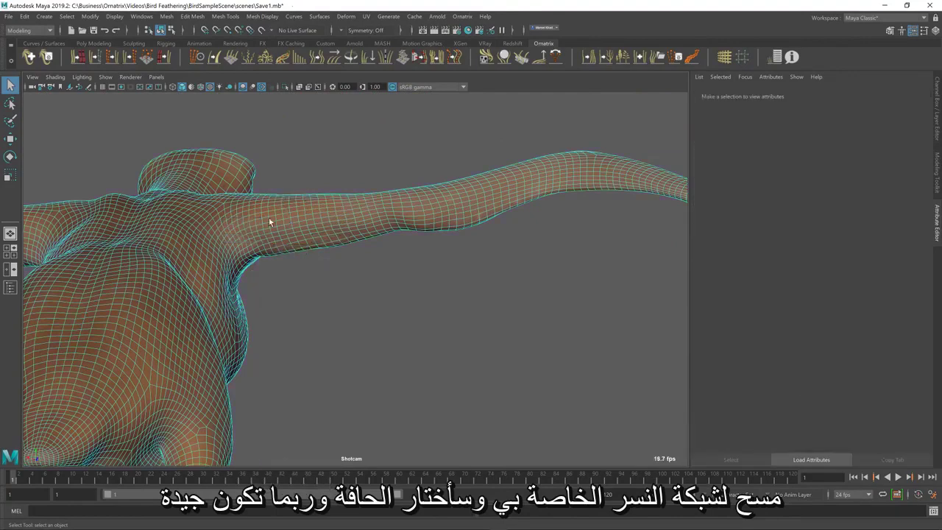
# Turn off Soft Select for picking edges on the body mesh.
pyautogui.click(257, 233)
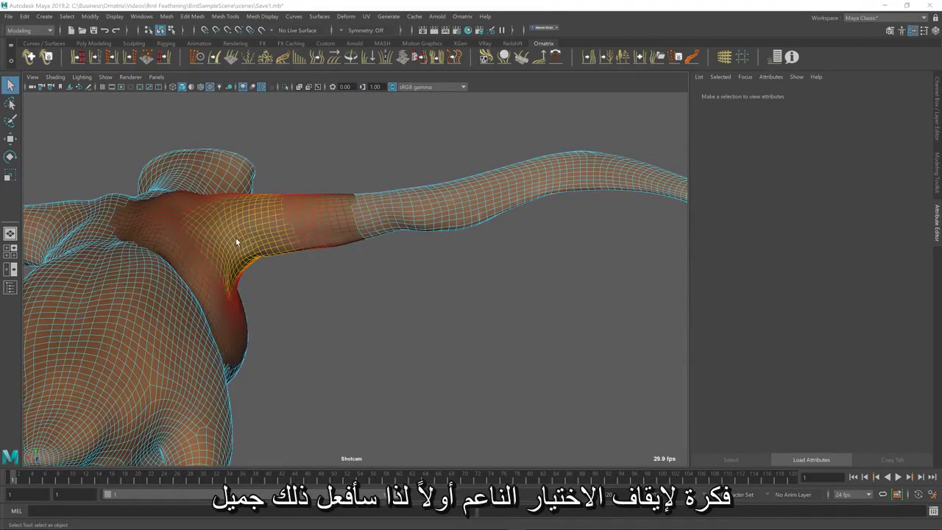
pyautogui.keyDown('alt'); pyautogui.moveTo(239, 237); pyautogui.dragTo(260, 244); pyautogui.keyUp('alt')
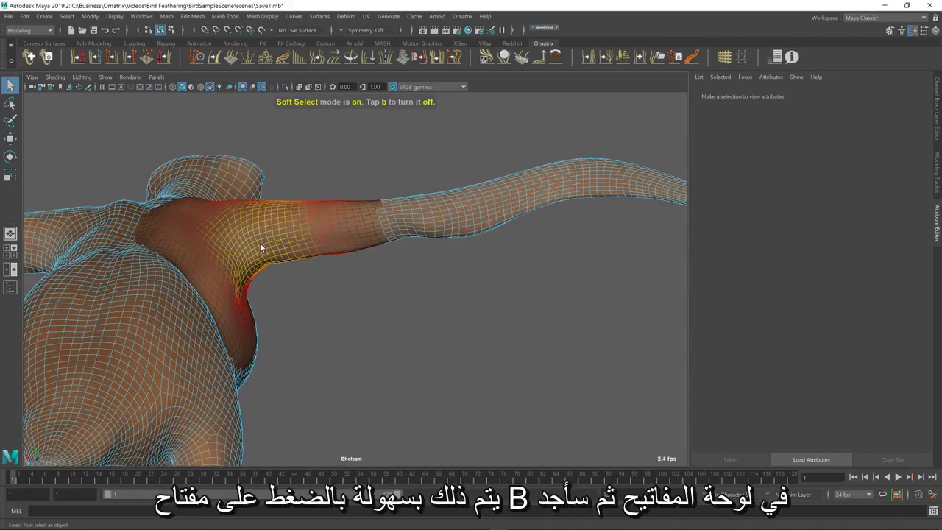
pyautogui.press('b')
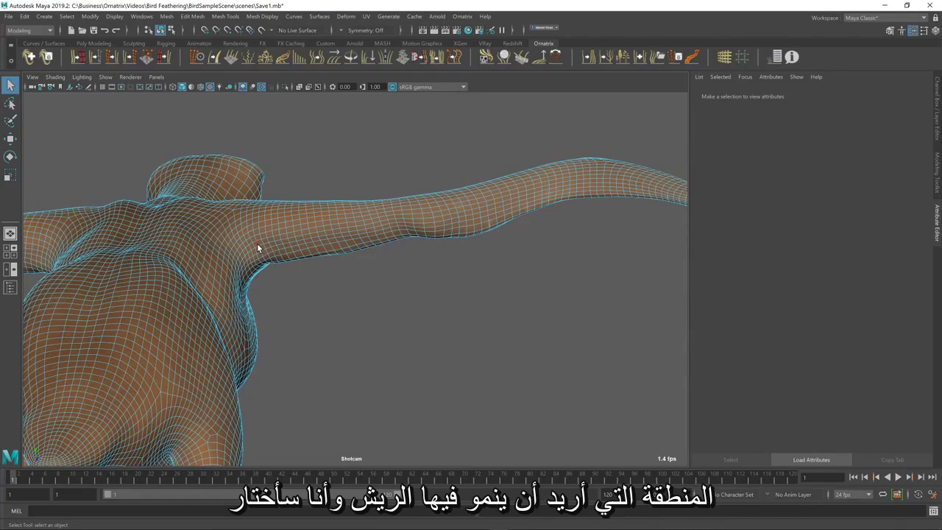
# Select the full edge loop running from the wing's base along its rear side towards the tip.
pyautogui.click(256, 246)
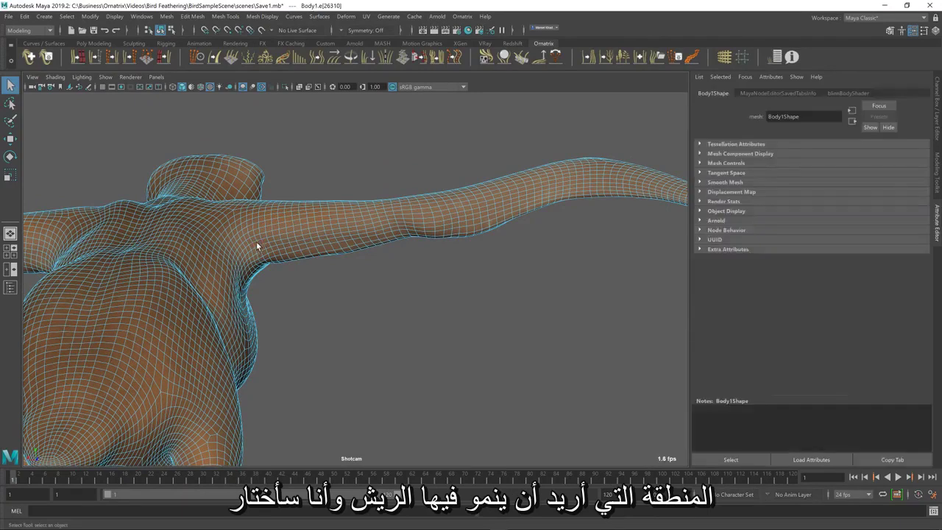
pyautogui.scroll(5, 256, 242)
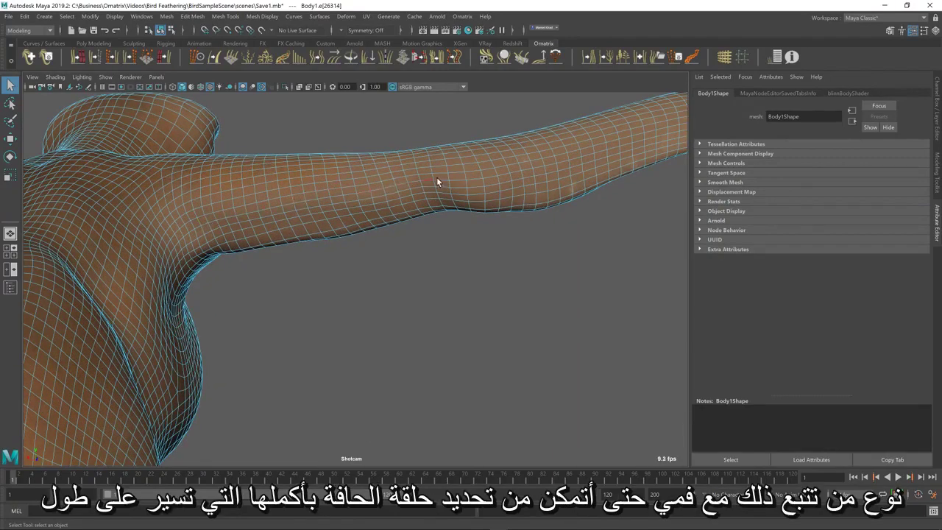
pyautogui.keyDown('alt'); pyautogui.moveTo(596, 146); pyautogui.dragTo(224, 208, button='middle'); pyautogui.keyUp('alt')
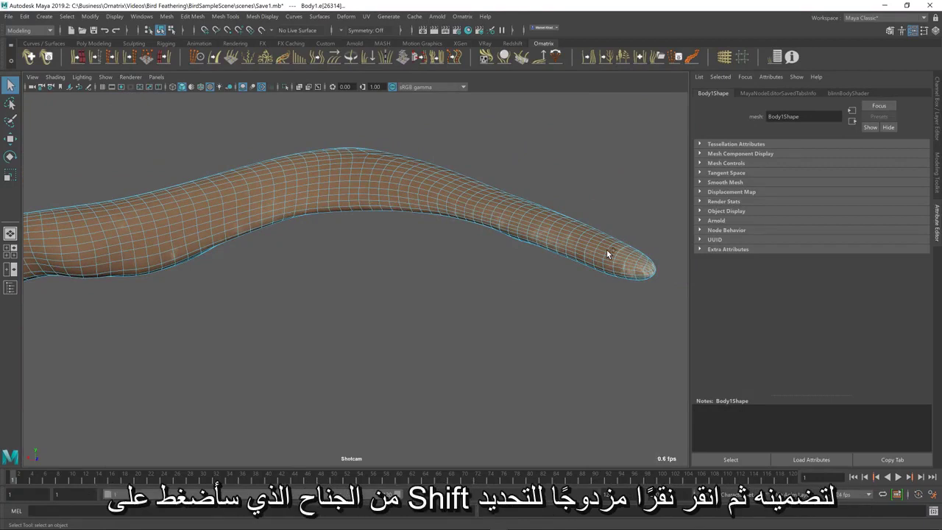
pyautogui.keyDown('alt'); pyautogui.moveTo(175, 284); pyautogui.dragTo(451, 286, button='middle'); pyautogui.keyUp('alt')
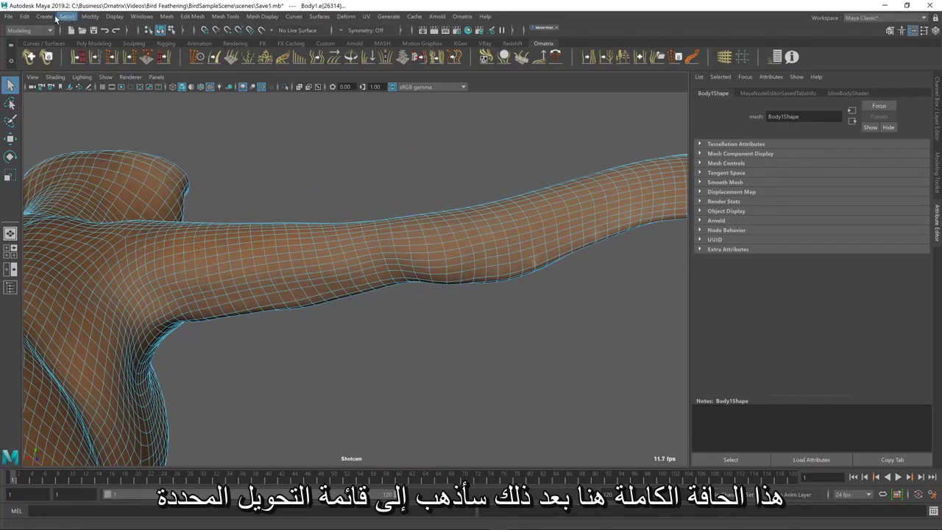
# Convert the edge selection along the wing to faces.
pyautogui.click(67, 16)
pyautogui.moveTo(111, 211)
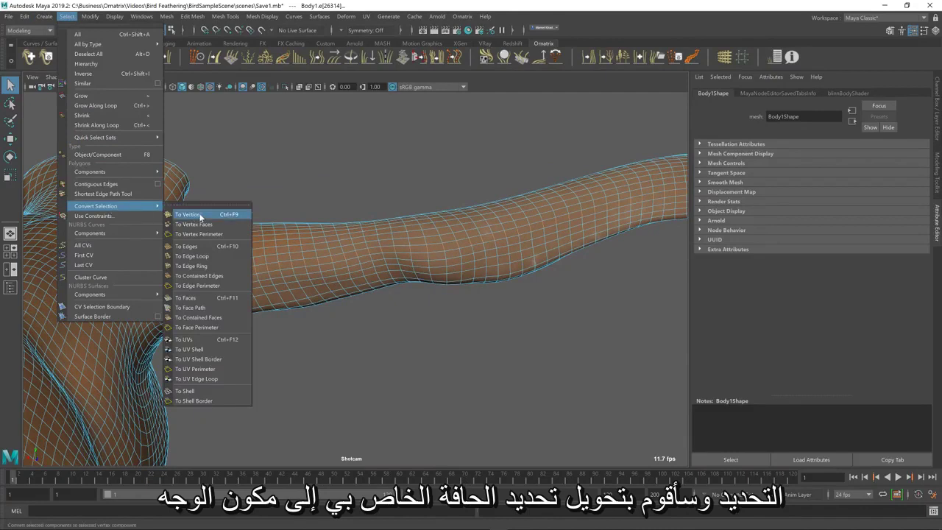
pyautogui.click(212, 299)
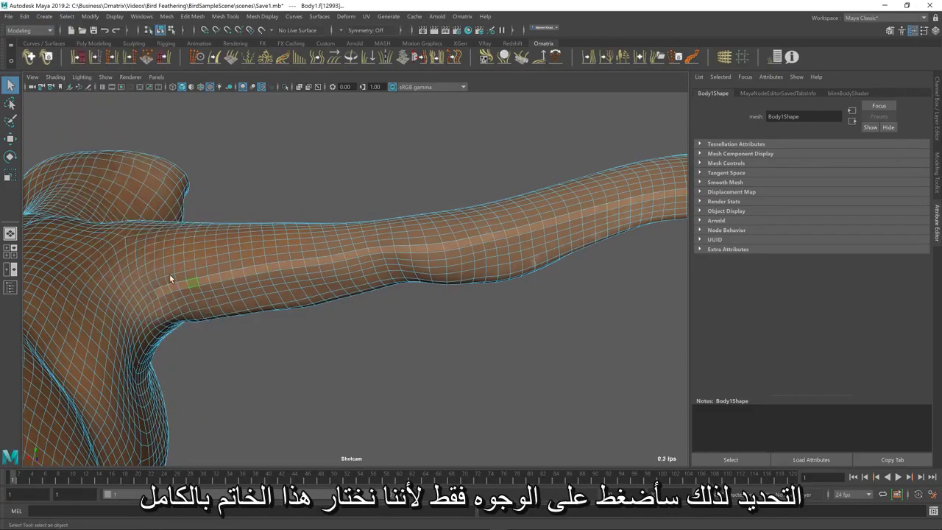
pyautogui.scroll(-5, 471, 243)
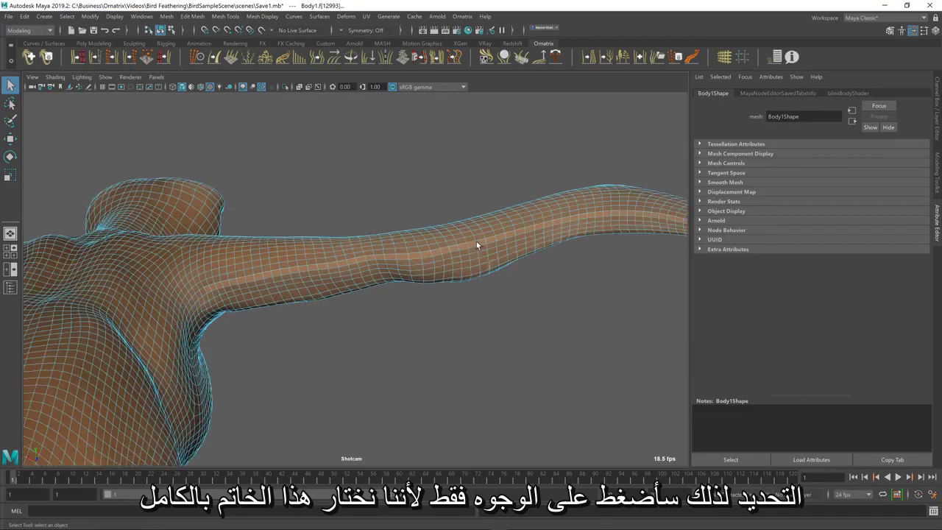
# Add the fur ball groom preset to the selected strip of wing faces using Ornatrix.
pyautogui.keyDown('alt'); pyautogui.moveTo(577, 266); pyautogui.dragTo(558, 294, button='middle'); pyautogui.keyUp('alt')
pyautogui.keyDown('alt'); pyautogui.moveTo(558, 294); pyautogui.dragTo(483, 312); pyautogui.keyUp('alt')
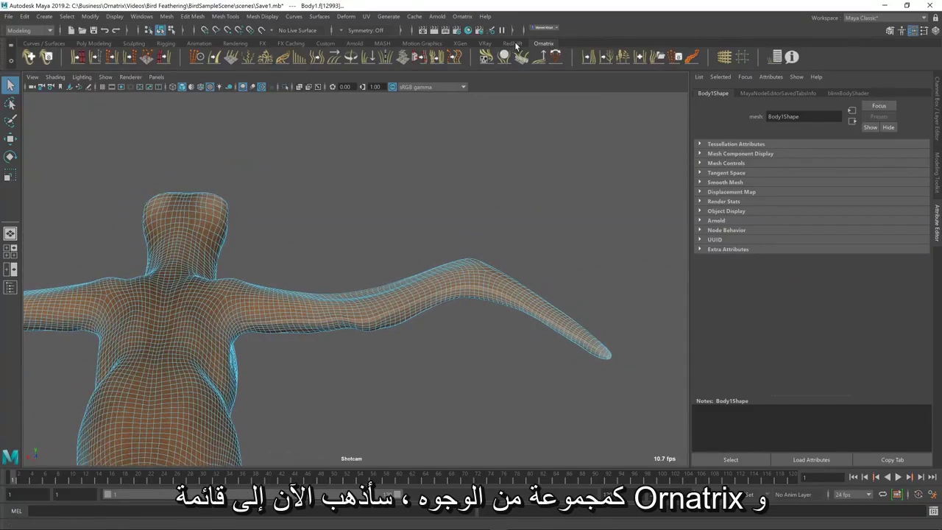
pyautogui.click(29, 59)
pyautogui.click(444, 255)
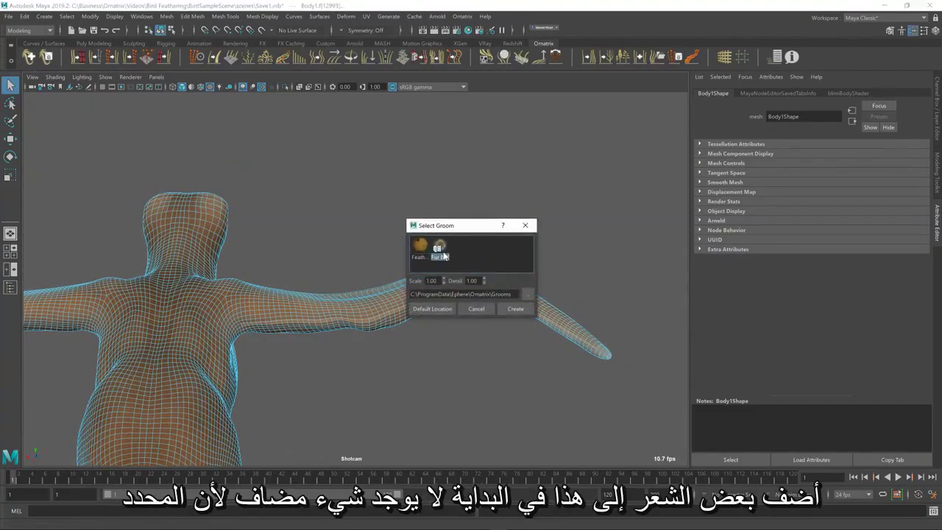
pyautogui.doubleClick(444, 255)
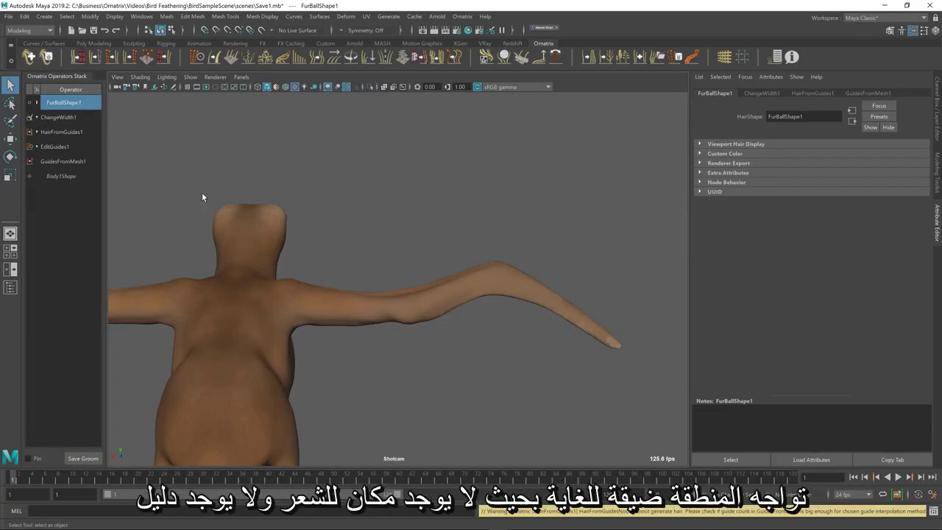
# Disable the ChangeWidth and HairFromGuides operators and reduce the GuidesFromMesh guide count to 0.
pyautogui.click(38, 117)
pyautogui.click(39, 133)
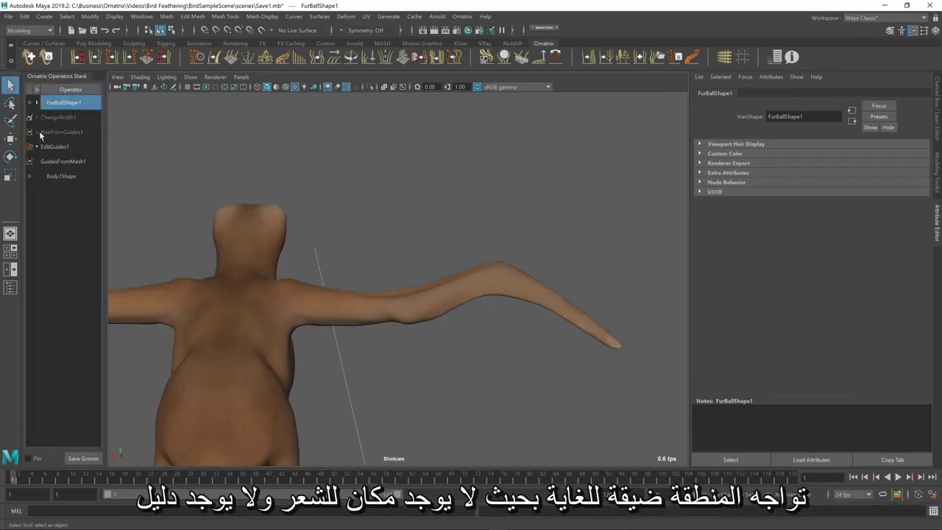
pyautogui.click(50, 147)
pyautogui.moveTo(363, 273)
pyautogui.keyDown('alt'); pyautogui.mouseDown()
pyautogui.moveTo(318, 284)
pyautogui.moveTo(355, 270)
pyautogui.mouseUp(); pyautogui.keyUp('alt')
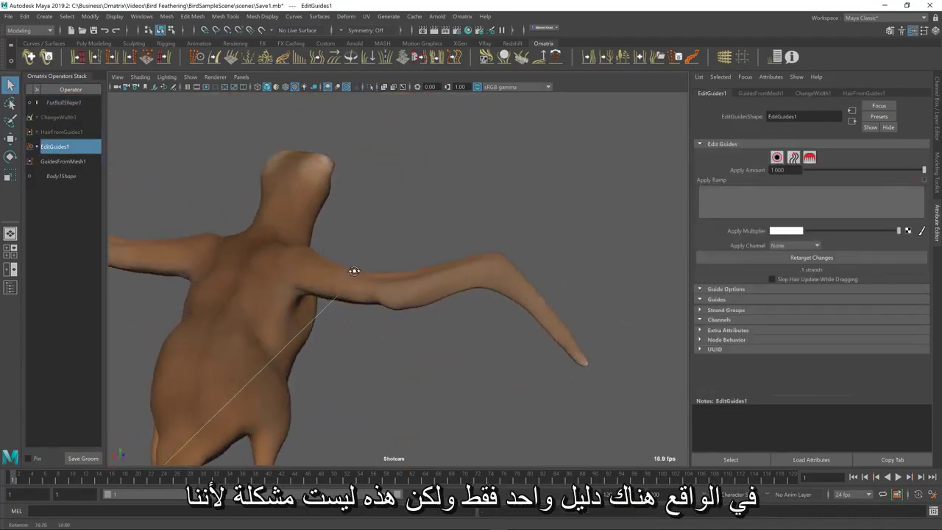
pyautogui.click(66, 163)
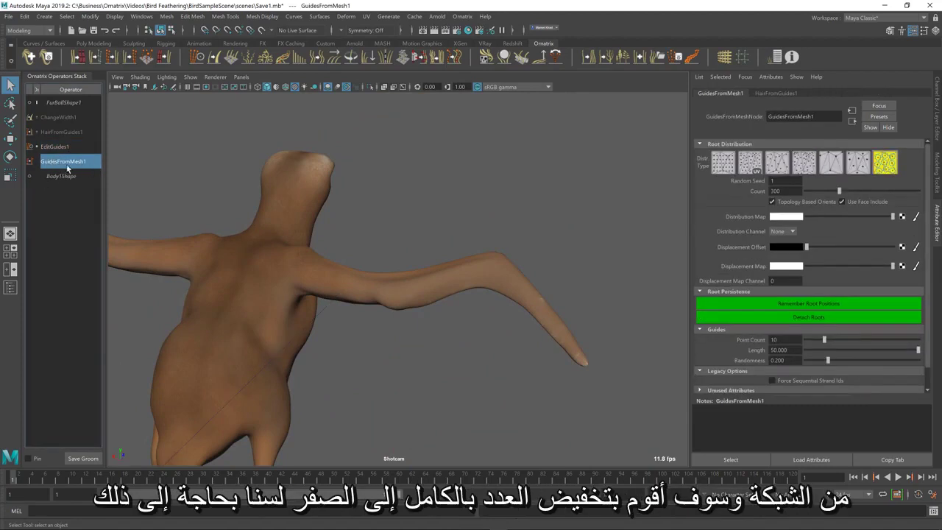
pyautogui.moveTo(841, 191); pyautogui.dragTo(777, 192)
# Start the Plant Guide Tool in the EditGuides operator's root mode and set its guide length to 10.
pyautogui.click(55, 147)
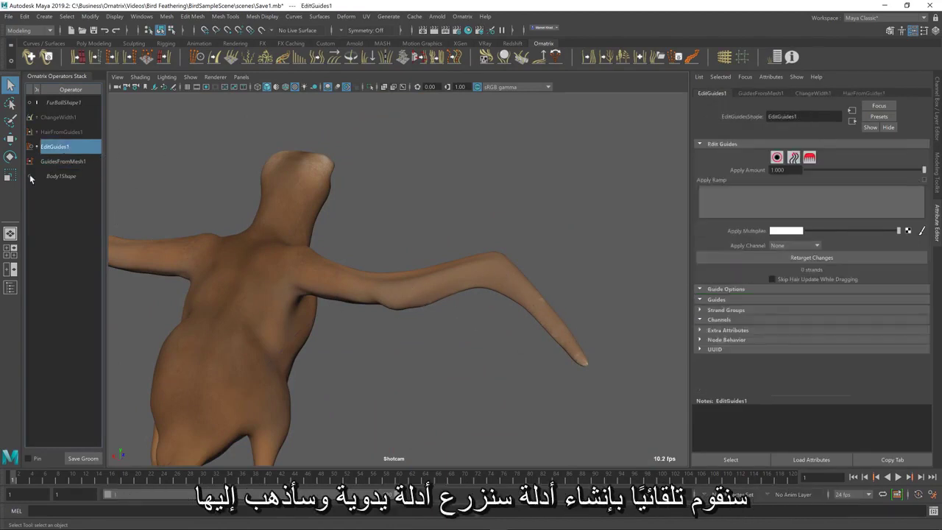
pyautogui.click(777, 157)
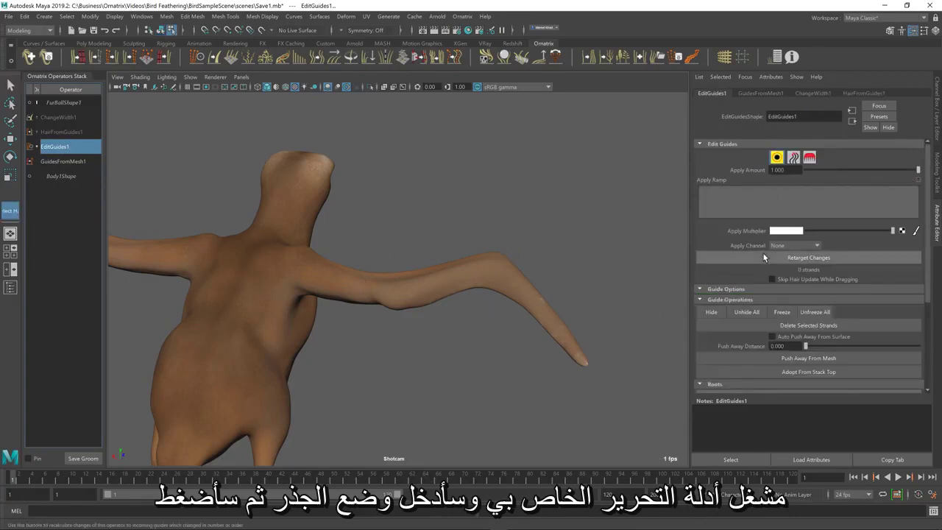
pyautogui.scroll(-4, 762, 337)
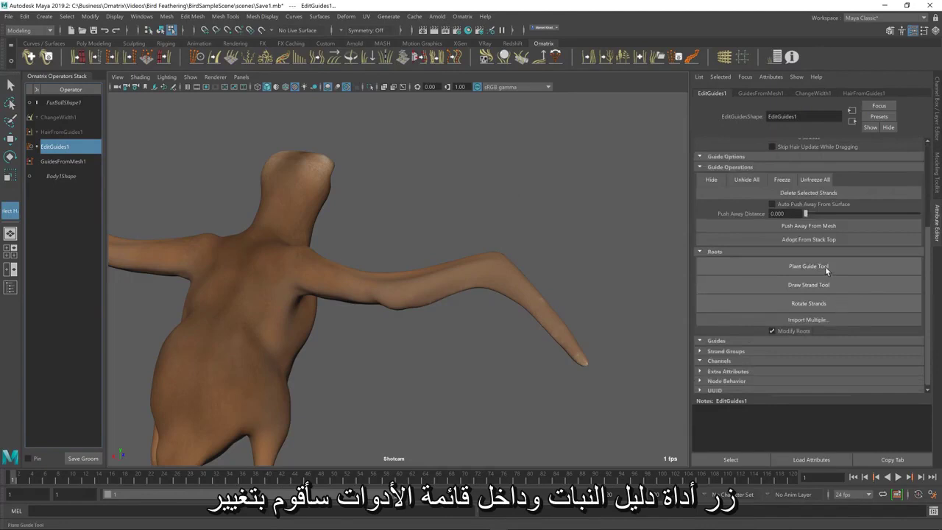
pyautogui.click(808, 266)
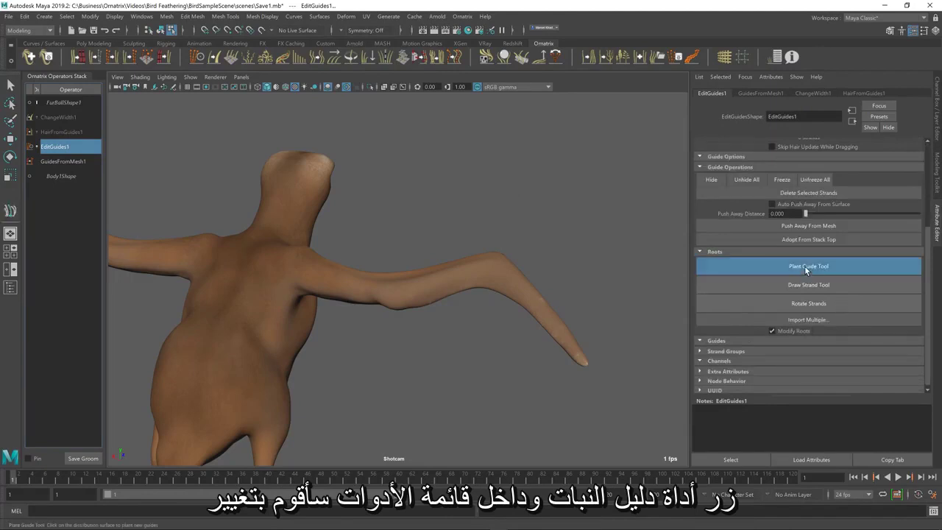
pyautogui.doubleClick(10, 211)
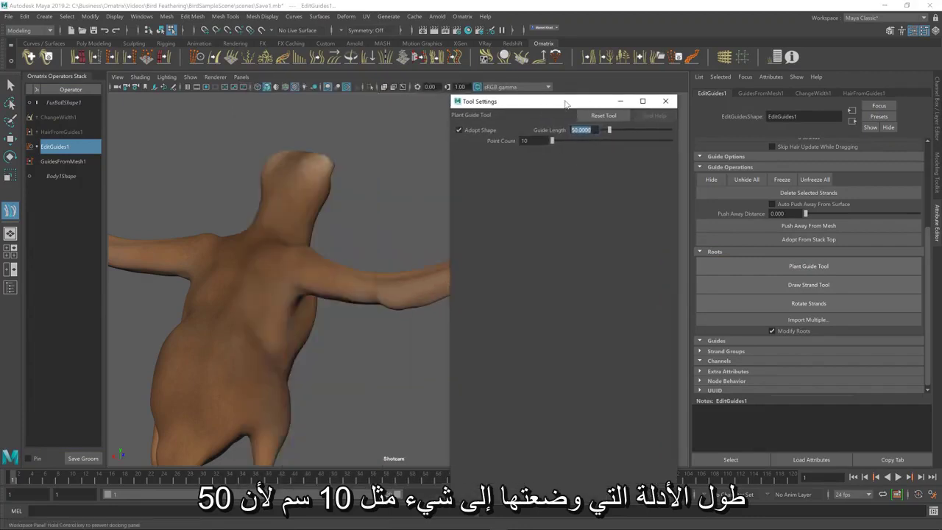
pyautogui.moveTo(355, 90); pyautogui.dragTo(566, 103)
pyautogui.write('10')
pyautogui.press('Return')
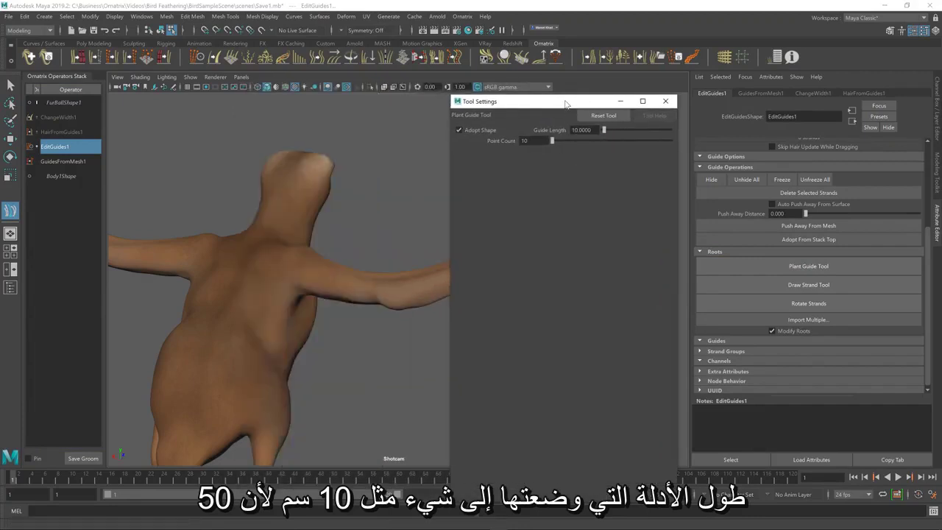
pyautogui.click(666, 103)
# Plant four guides along the wing's rear strip: at the base, mid-wing, the outer bend and near the tip.
pyautogui.keyDown('alt'); pyautogui.moveTo(560, 309); pyautogui.dragTo(305, 272); pyautogui.keyUp('alt')
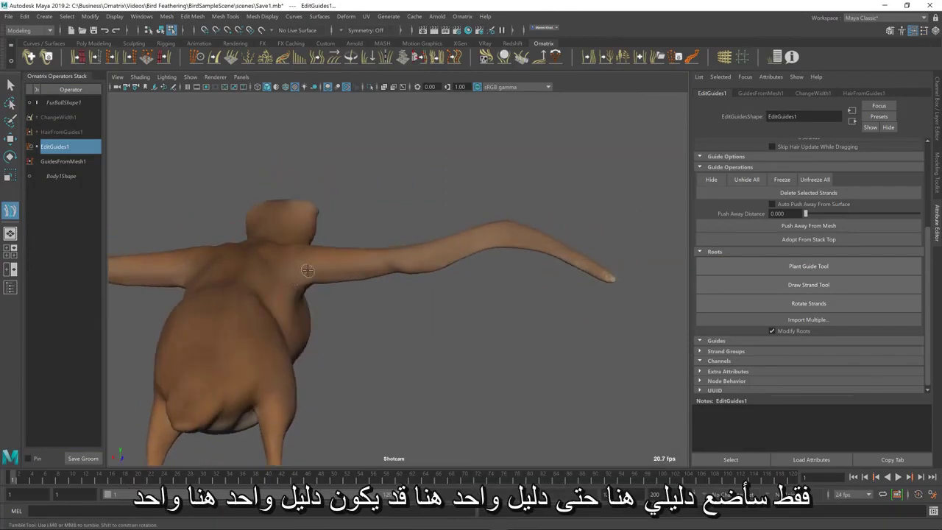
pyautogui.keyDown('alt'); pyautogui.moveTo(389, 274); pyautogui.dragTo(411, 297); pyautogui.keyUp('alt')
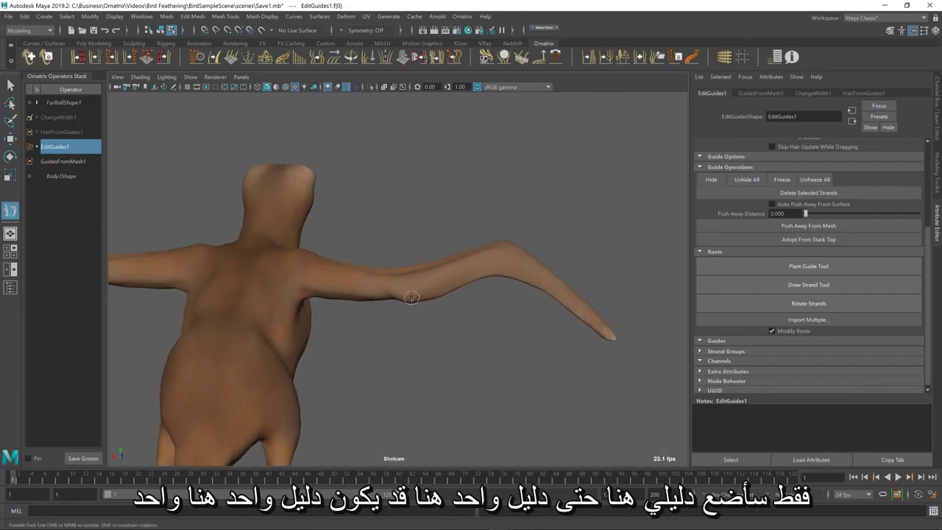
pyautogui.click(412, 297)
pyautogui.keyDown('alt'); pyautogui.moveTo(492, 274); pyautogui.dragTo(504, 245); pyautogui.keyUp('alt')
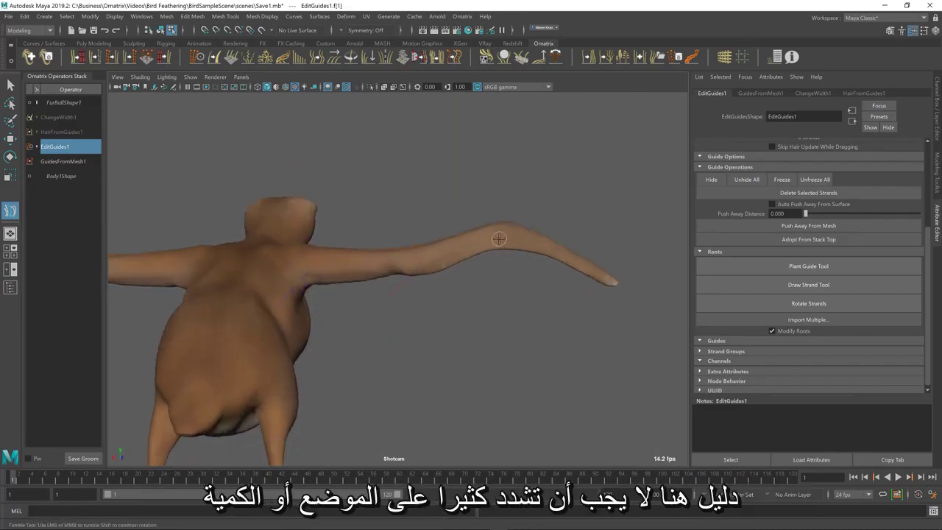
pyautogui.click(591, 273)
pyautogui.click(591, 274)
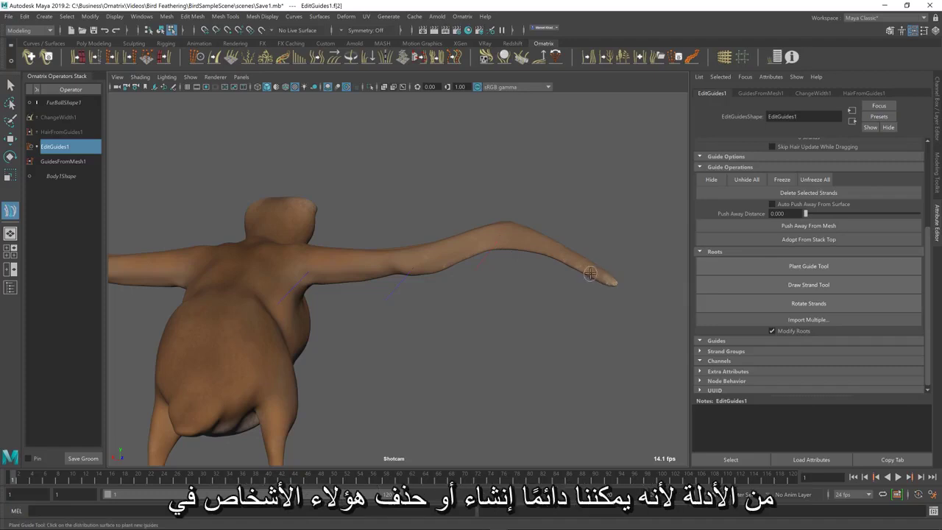
pyautogui.keyDown('alt'); pyautogui.moveTo(520, 257); pyautogui.dragTo(423, 280); pyautogui.keyUp('alt')
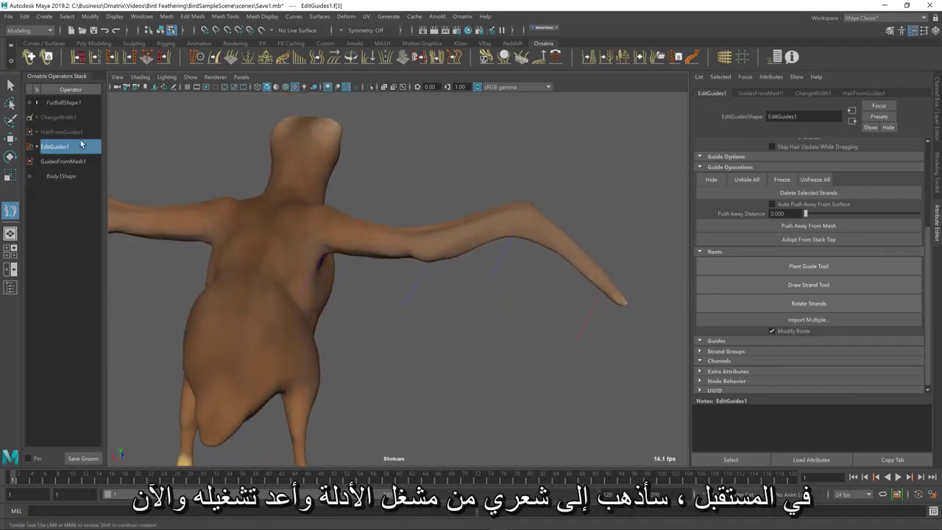
# Re-enable the HairFromGuides operator and set its guide selection to barycentric with Manual Triangulation as the triangulation type.
pyautogui.click(41, 132)
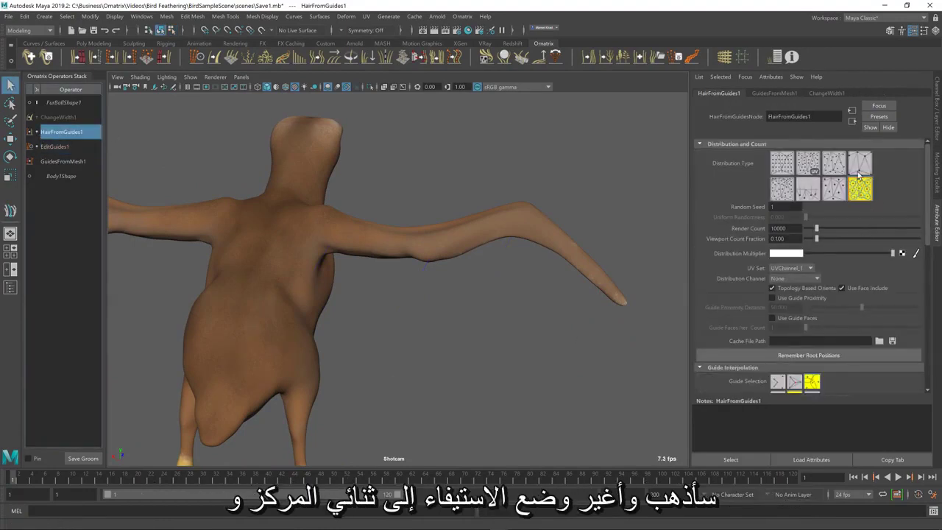
pyautogui.scroll(-5, 842, 233)
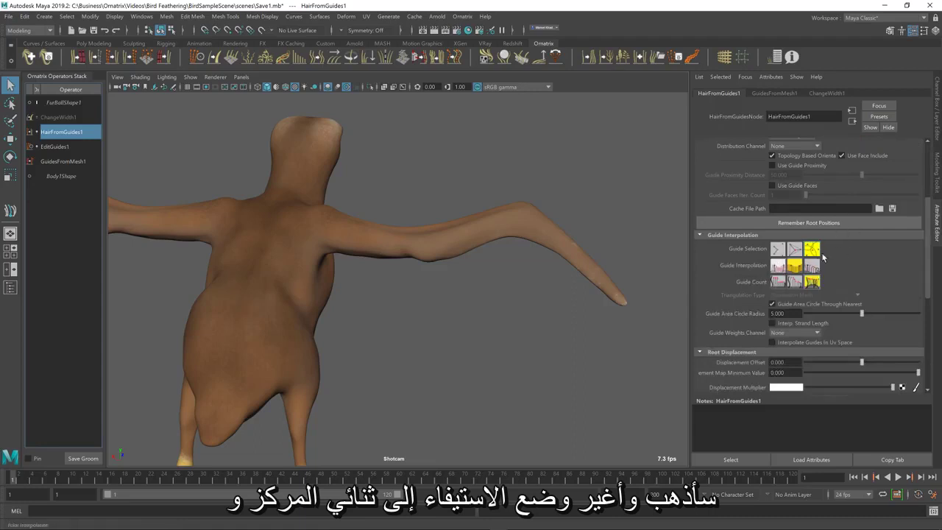
pyautogui.click(796, 251)
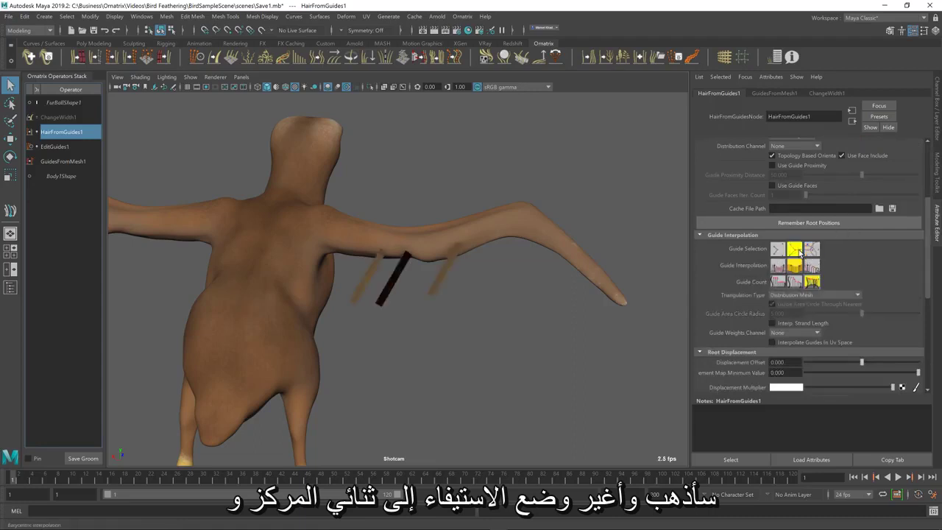
pyautogui.click(812, 295)
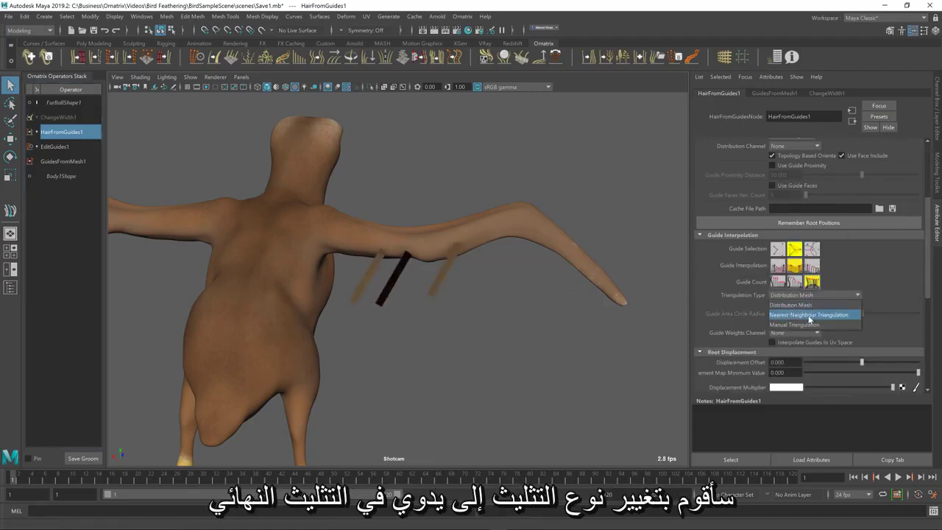
pyautogui.click(810, 324)
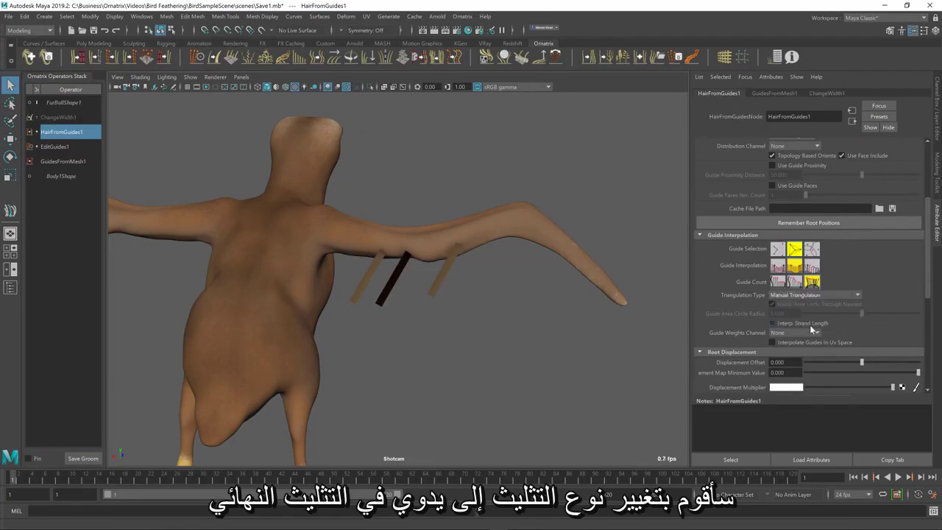
# Raise the HairFromGuides viewport count fraction to 1.000 and inspect the hair spacing along the wing.
pyautogui.keyDown('alt'); pyautogui.moveTo(644, 266); pyautogui.dragTo(360, 291); pyautogui.keyUp('alt')
pyautogui.scroll(6, 833, 317)
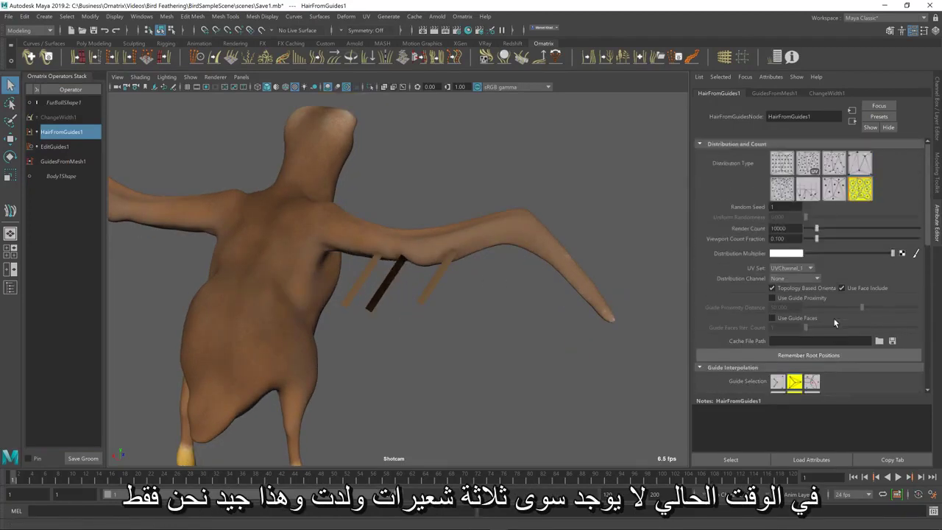
pyautogui.moveTo(817, 242); pyautogui.dragTo(937, 242)
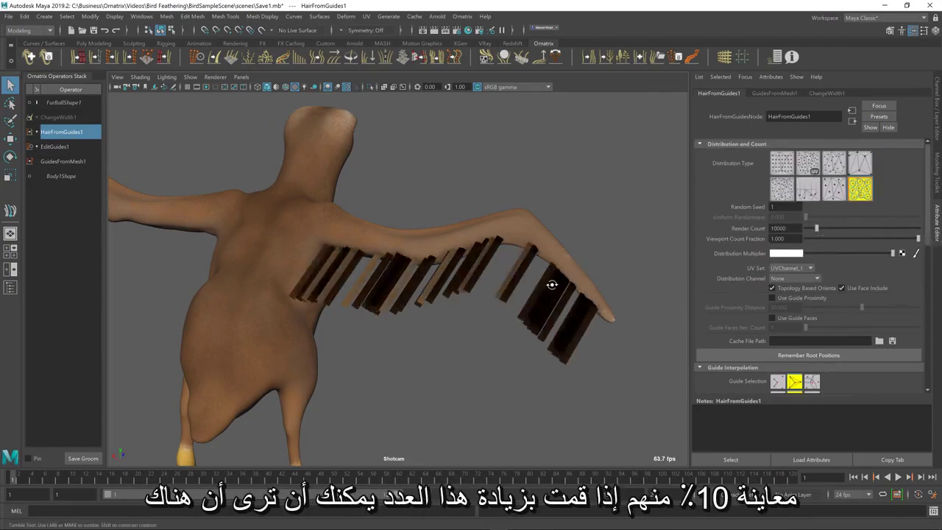
pyautogui.moveTo(551, 282)
pyautogui.keyDown('alt'); pyautogui.mouseDown()
pyautogui.moveTo(567, 290)
pyautogui.moveTo(573, 282)
pyautogui.moveTo(543, 292)
pyautogui.mouseUp(); pyautogui.keyUp('alt')
pyautogui.moveTo(1, 40); pyautogui.dragTo(382, 40)
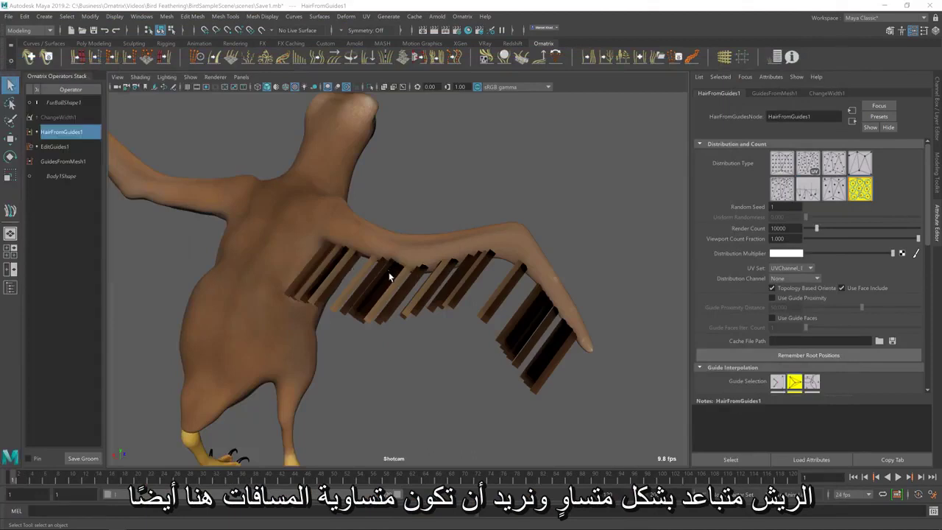
pyautogui.keyDown('alt'); pyautogui.moveTo(390, 277); pyautogui.dragTo(405, 272); pyautogui.keyUp('alt')
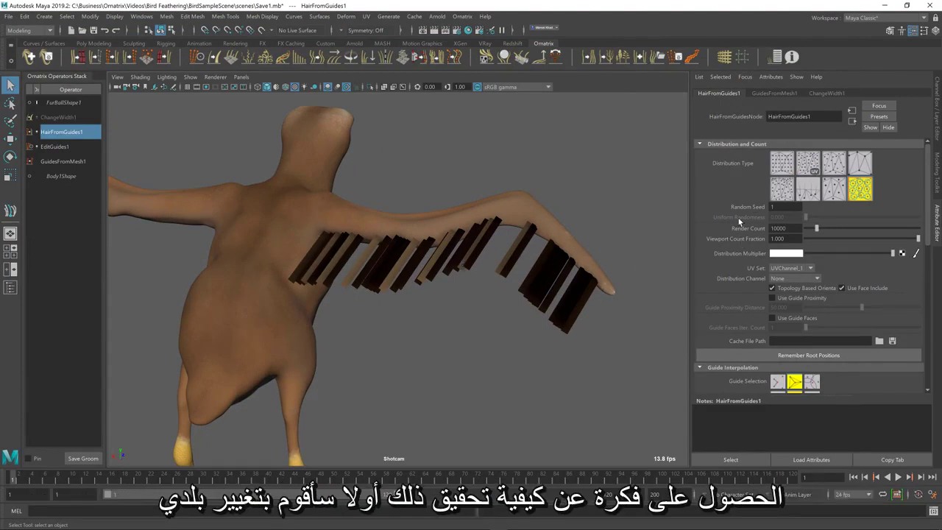
# Switch the hair distribution type to uniform, raise the render count to 12855 and check the root alignment along the wing.
pyautogui.click(783, 163)
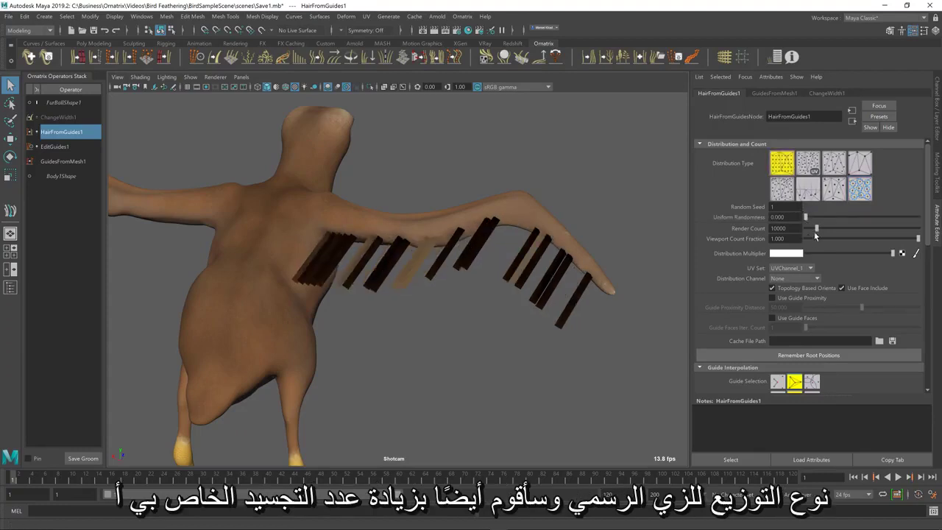
pyautogui.moveTo(819, 230); pyautogui.dragTo(820, 232)
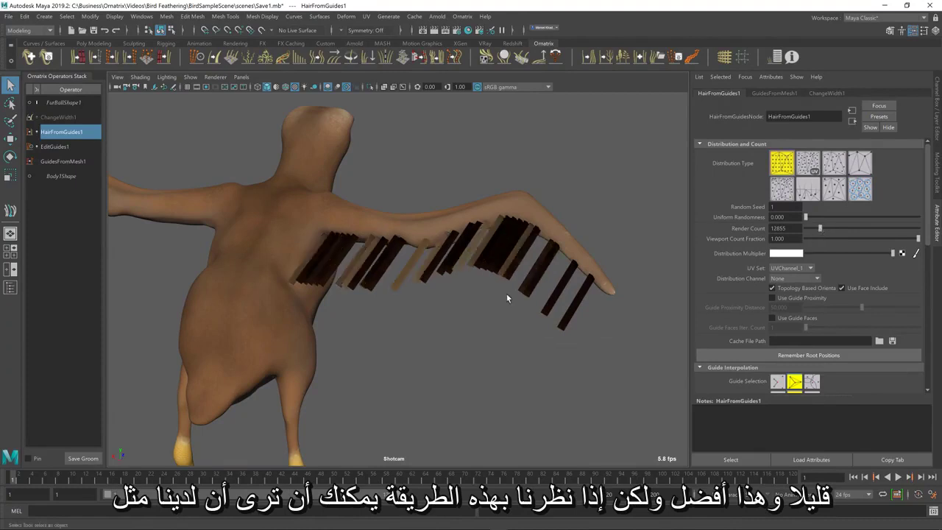
pyautogui.keyDown('alt'); pyautogui.moveTo(506, 293); pyautogui.dragTo(517, 273); pyautogui.keyUp('alt')
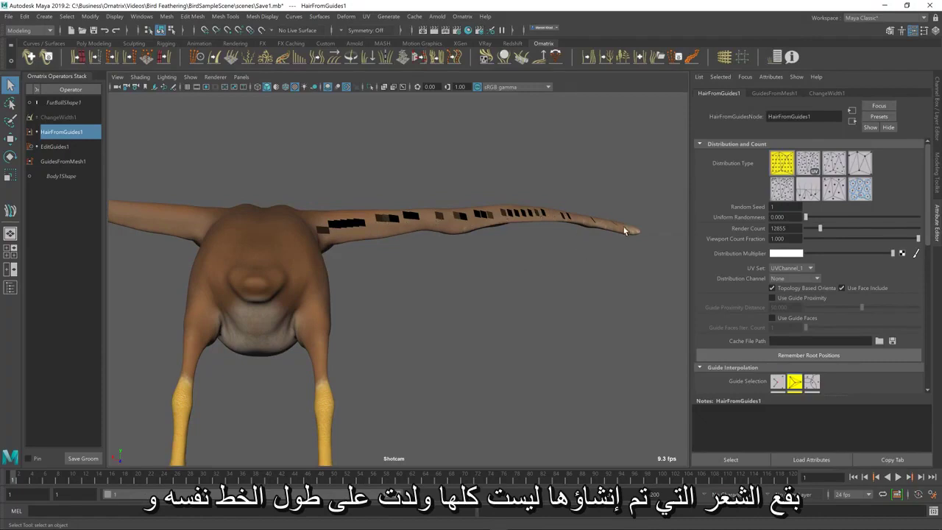
pyautogui.keyDown('alt'); pyautogui.moveTo(360, 241); pyautogui.dragTo(414, 254); pyautogui.keyUp('alt')
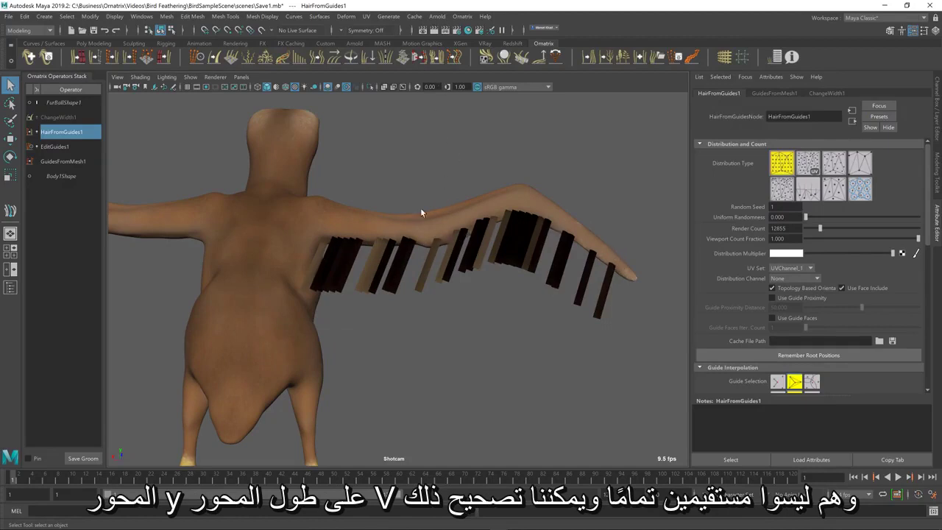
# Copy the body mesh's UVChannel_1 in the UV Set Editor and select the new copy.
pyautogui.click(350, 211)
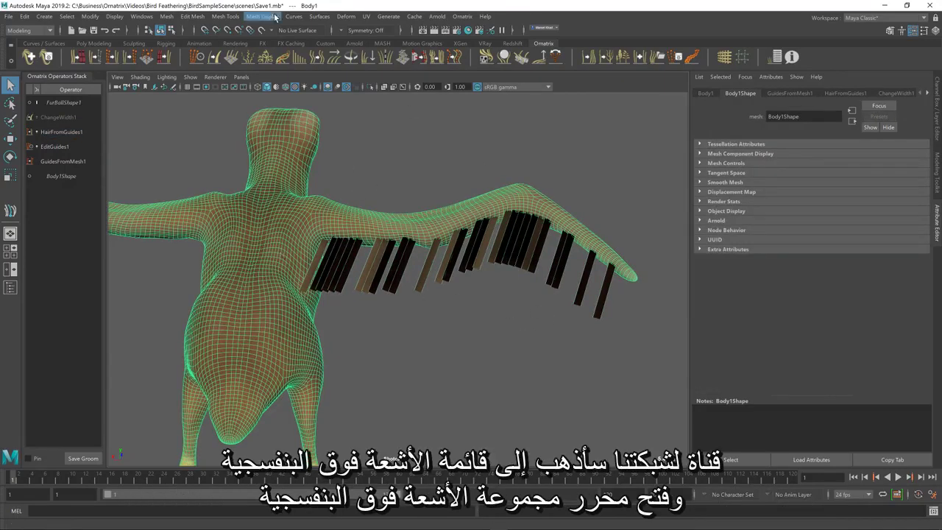
pyautogui.click(366, 17)
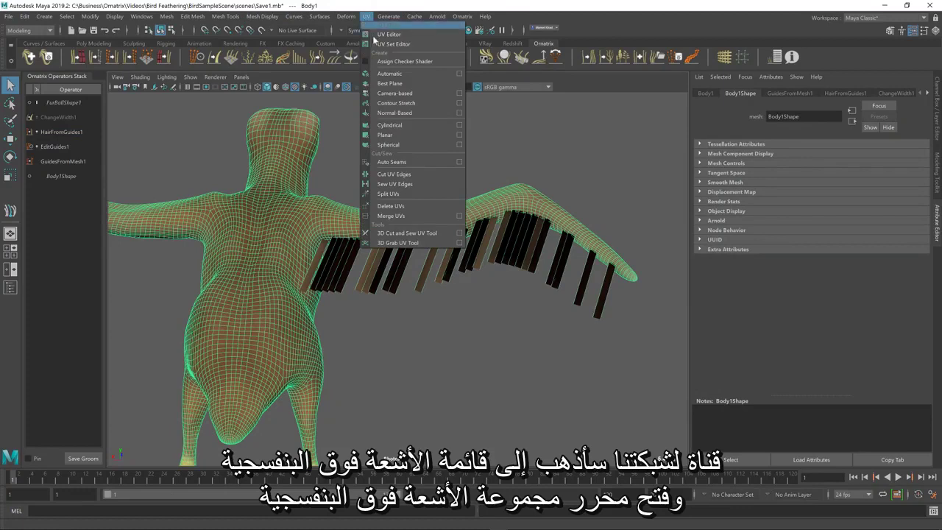
pyautogui.click(388, 45)
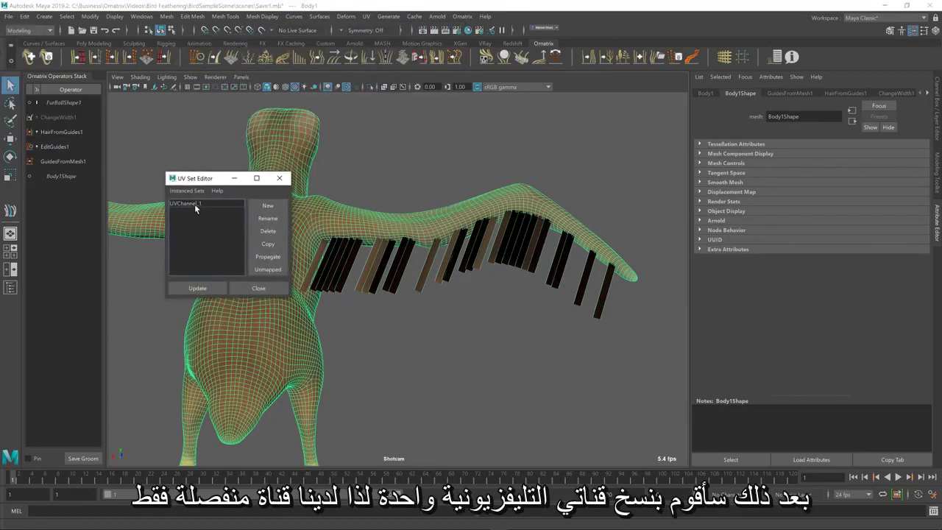
pyautogui.click(195, 204)
pyautogui.click(263, 244)
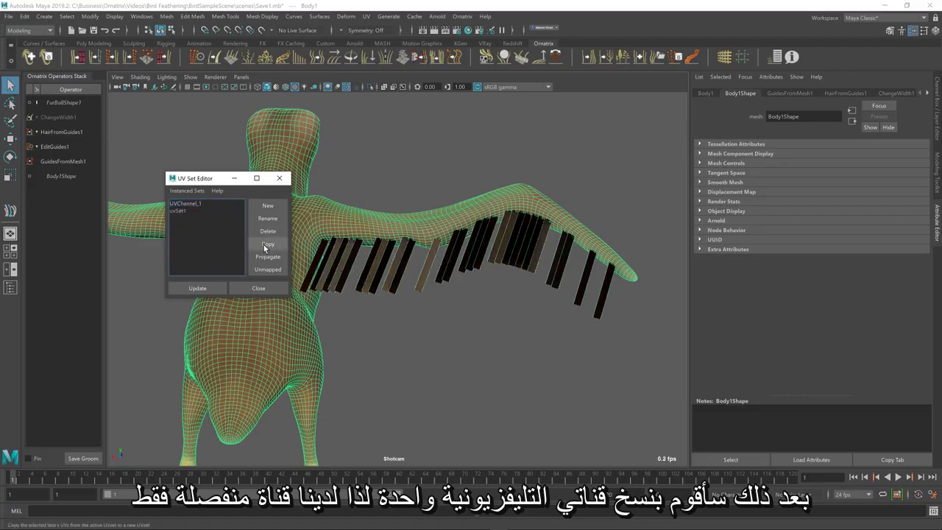
pyautogui.click(178, 212)
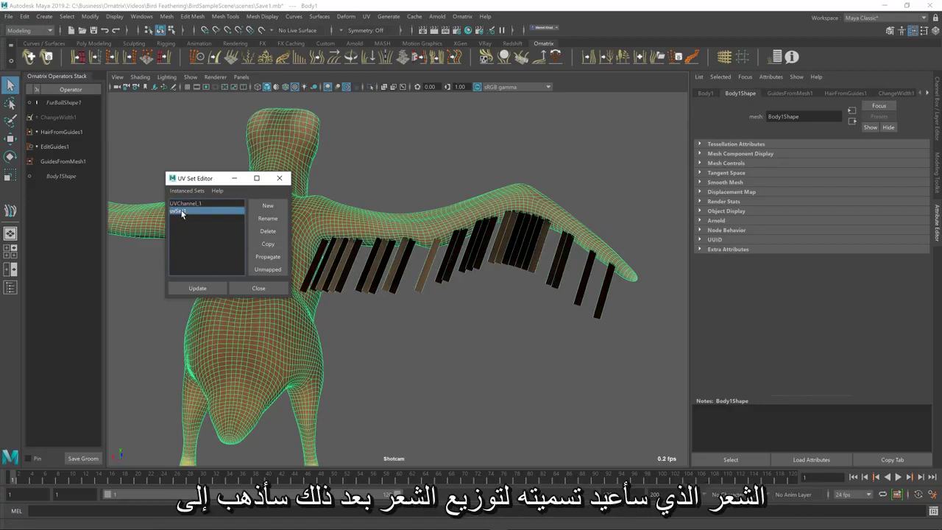
# Rename the copied UV set to HairDistribution and close the UV Set Editor.
pyautogui.doubleClick(181, 212)
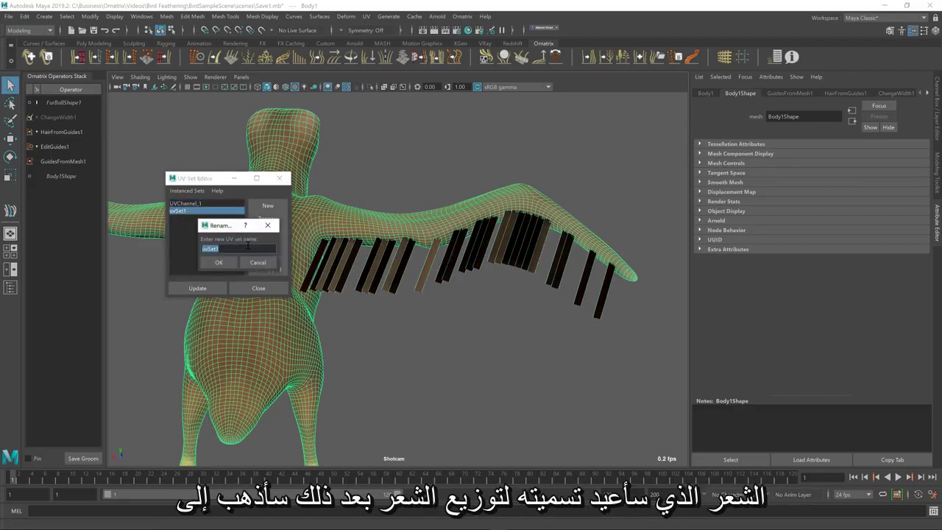
pyautogui.write('Hairdistribution')
pyautogui.press('Return')
pyautogui.click(258, 288)
# Set the UV set of the wing hair's HairFromGuides operator to HairDistribution.
pyautogui.click(486, 251)
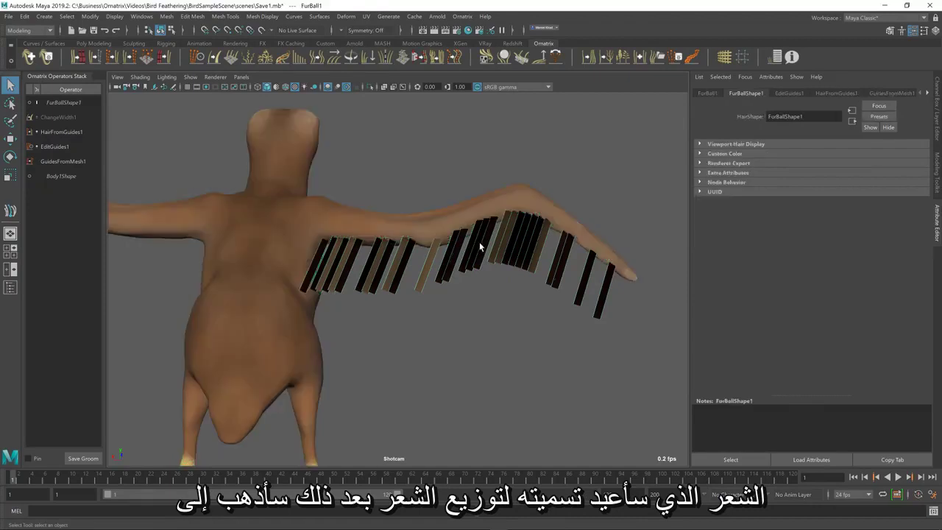
pyautogui.click(45, 131)
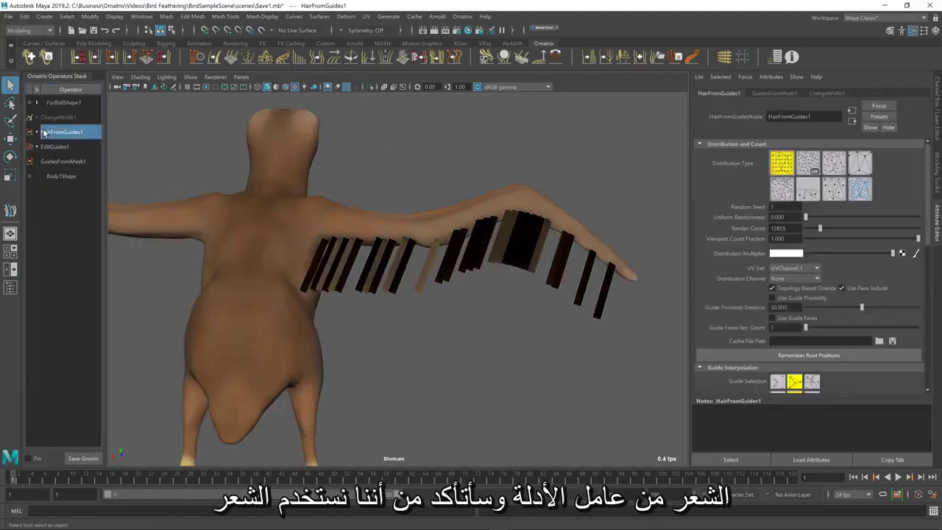
pyautogui.click(799, 270)
pyautogui.click(803, 289)
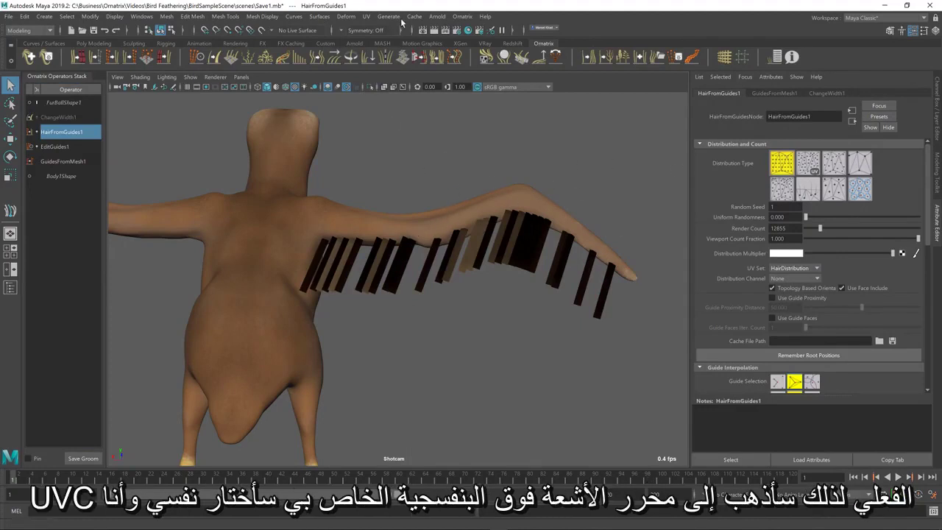
# Open the UV Editor for the bird's body mesh and switch to face mode with the wing's feather-strip faces selected.
pyautogui.click(366, 17)
pyautogui.click(373, 32)
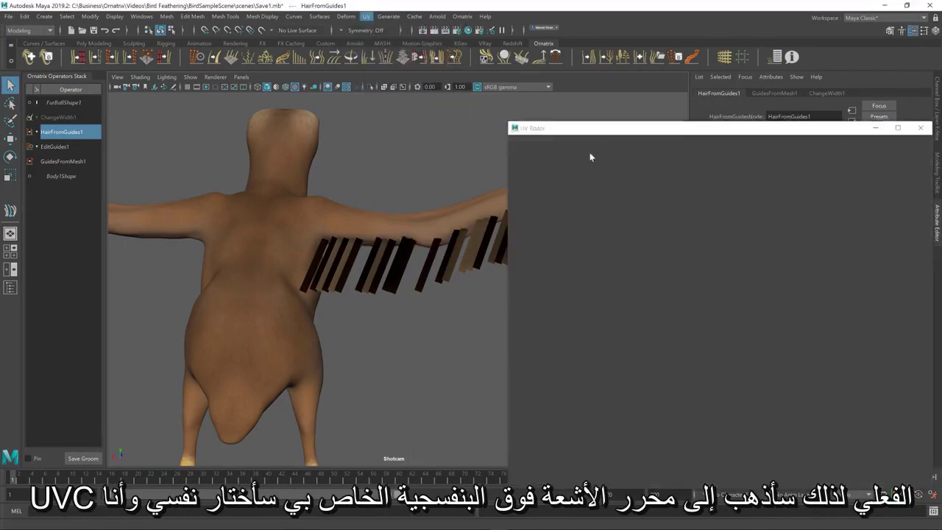
pyautogui.click(298, 206)
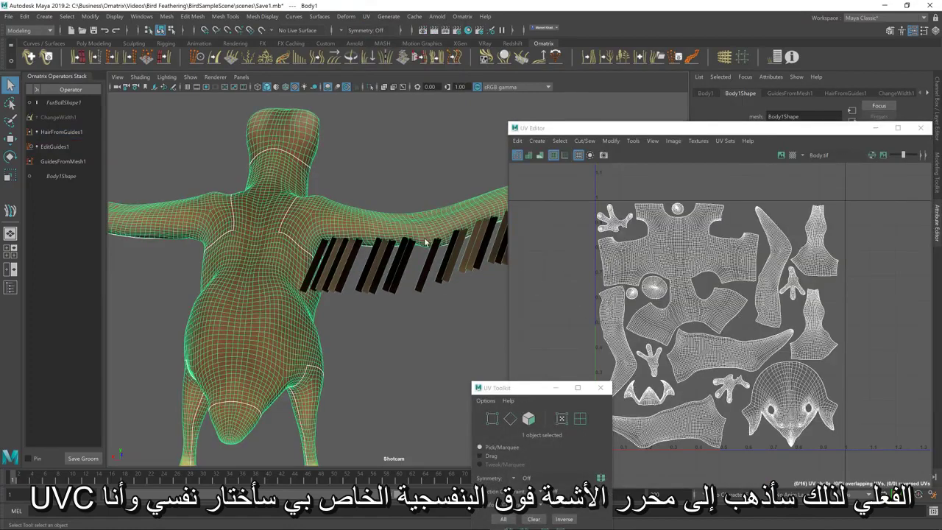
pyautogui.keyDown('alt'); pyautogui.moveTo(424, 243); pyautogui.dragTo(357, 218); pyautogui.keyUp('alt')
pyautogui.rightClick(358, 220)
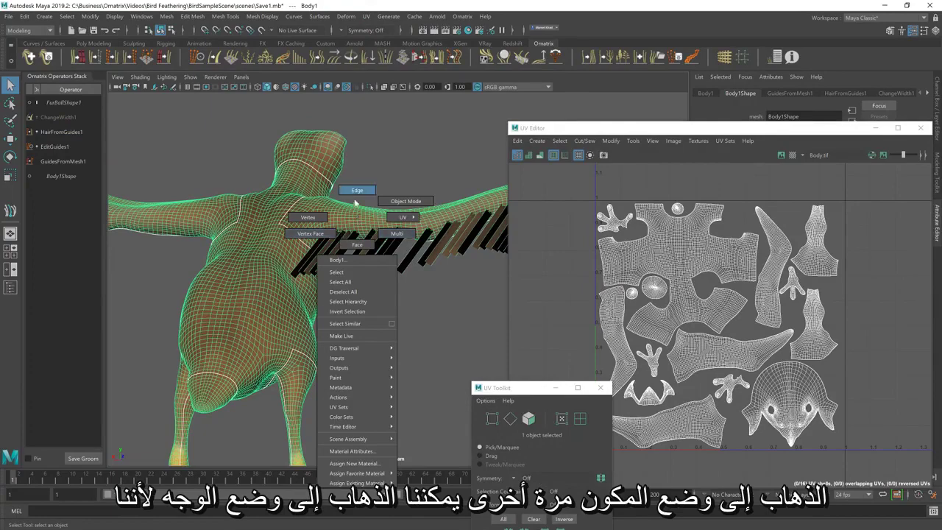
pyautogui.click(357, 245)
pyautogui.keyDown('alt'); pyautogui.moveTo(423, 255); pyautogui.dragTo(293, 276, button='middle'); pyautogui.keyUp('alt')
# Locate the selected strip of faces in the wing's UV layout and split it off with Create UV Shell.
pyautogui.moveTo(695, 129); pyautogui.dragTo(684, 60)
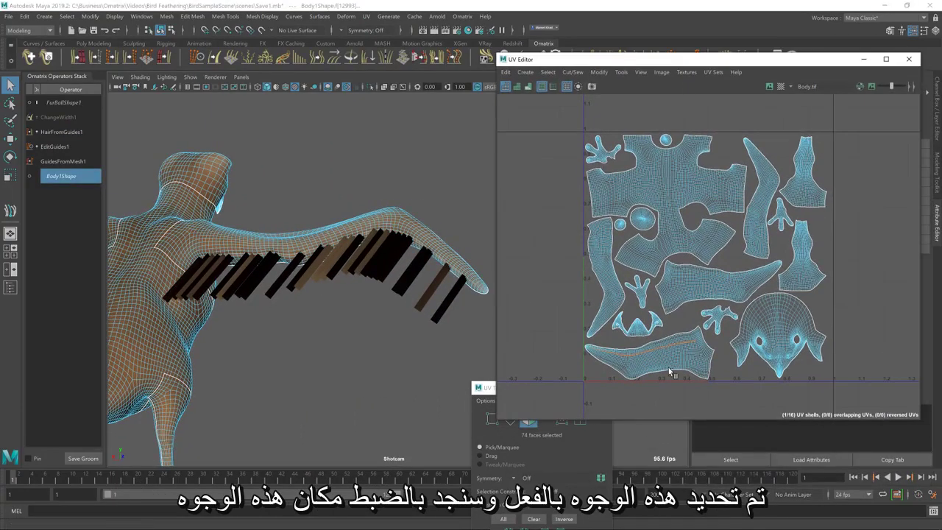
pyautogui.scroll(5, 668, 370)
pyautogui.scroll(1, 668, 368)
pyautogui.keyDown('alt'); pyautogui.moveTo(605, 353); pyautogui.dragTo(677, 349, button='middle'); pyautogui.keyUp('alt')
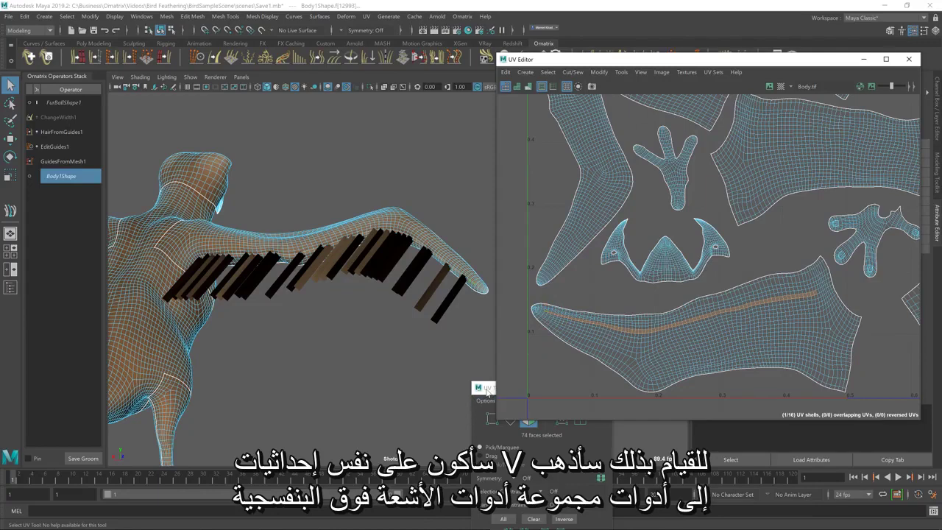
pyautogui.moveTo(491, 390); pyautogui.dragTo(359, 143)
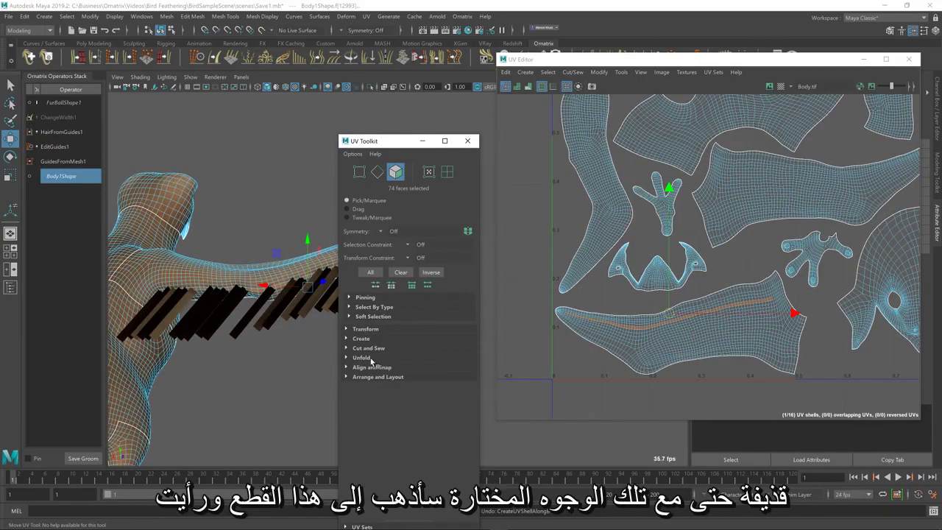
pyautogui.click(354, 350)
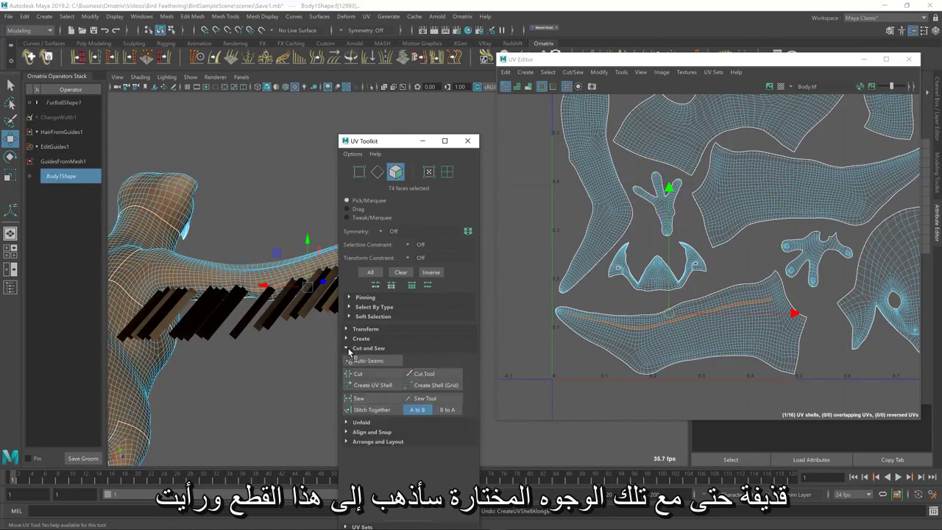
pyautogui.click(373, 385)
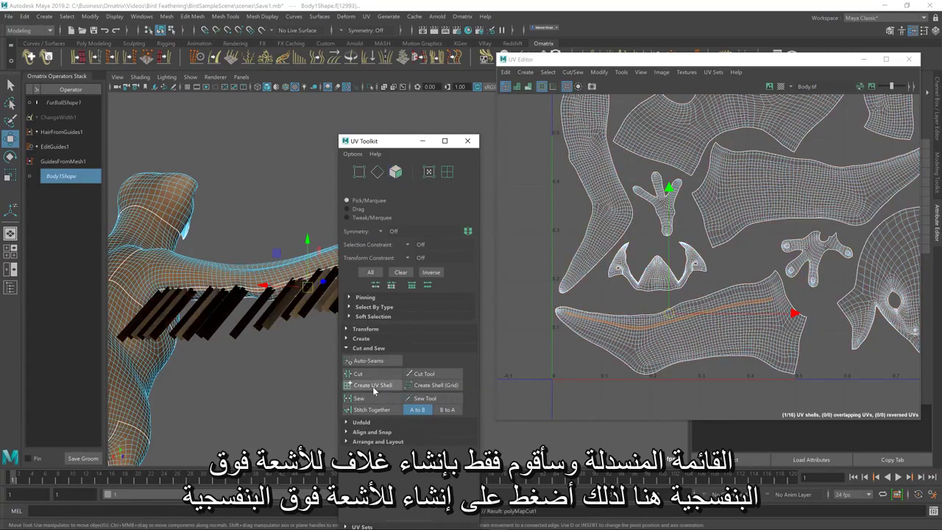
# Move the new strip shell slightly down in UV space and straighten its UVs in both U and V.
pyautogui.moveTo(665, 335)
pyautogui.mouseDown()
pyautogui.moveTo(669, 292)
pyautogui.moveTo(666, 344)
pyautogui.mouseUp()
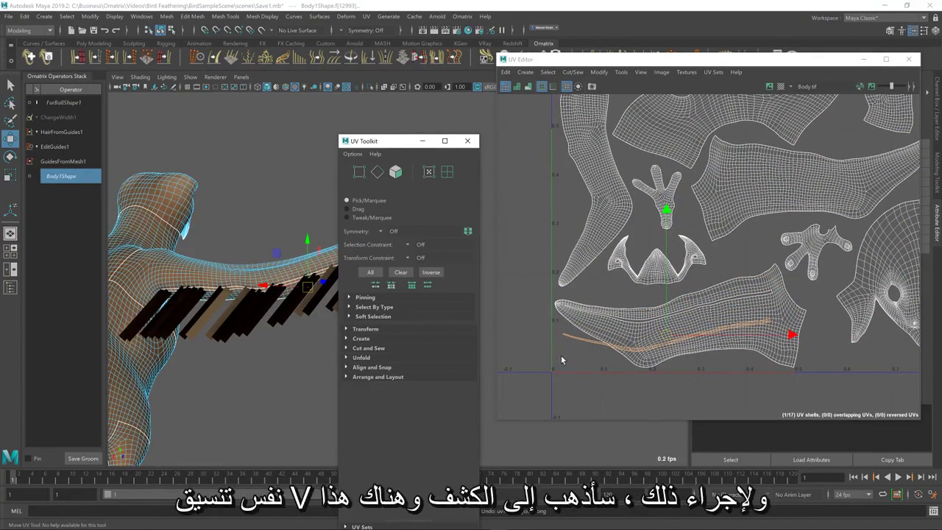
pyautogui.click(348, 358)
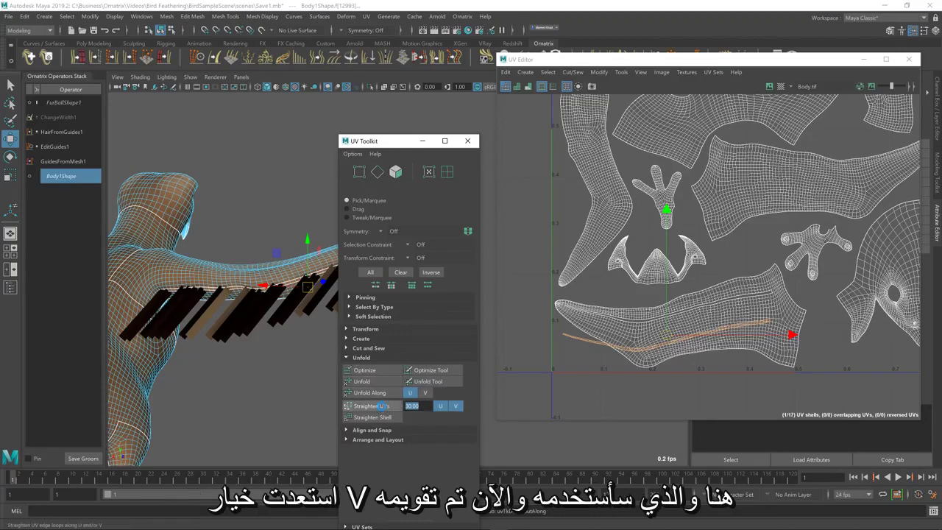
pyautogui.click(380, 405)
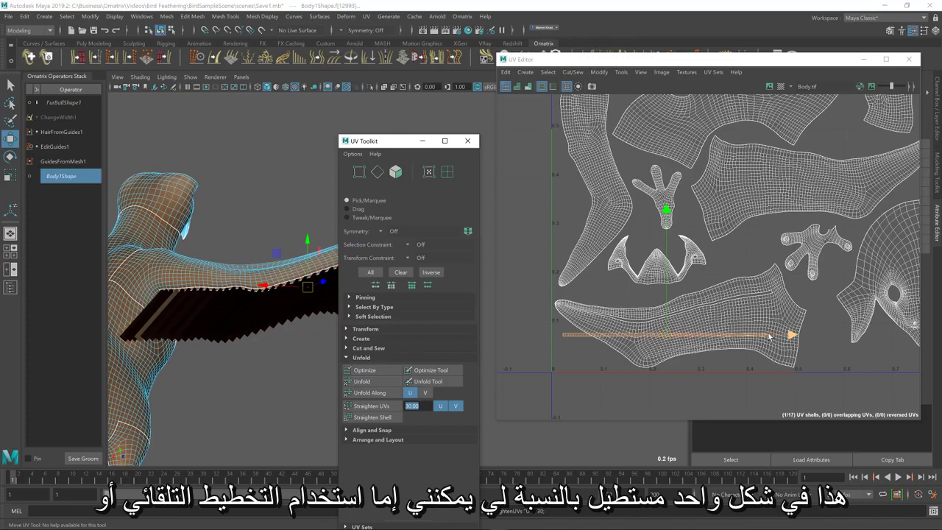
# Scale up the straightened strip shell and place it just above the V=0 line, starting near U=0.
pyautogui.keyDown('alt'); pyautogui.moveTo(769, 336); pyautogui.dragTo(728, 342, button='middle'); pyautogui.keyUp('alt')
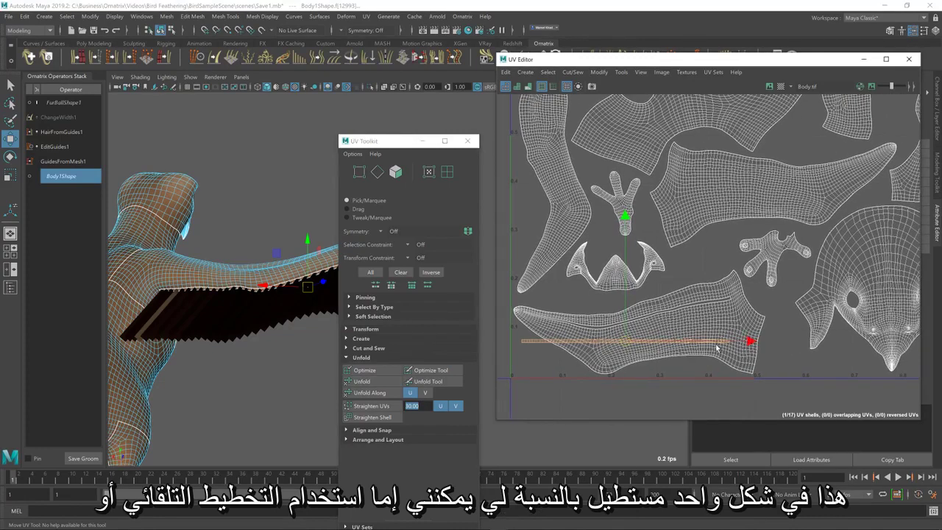
pyautogui.press('e')
pyautogui.press('r')
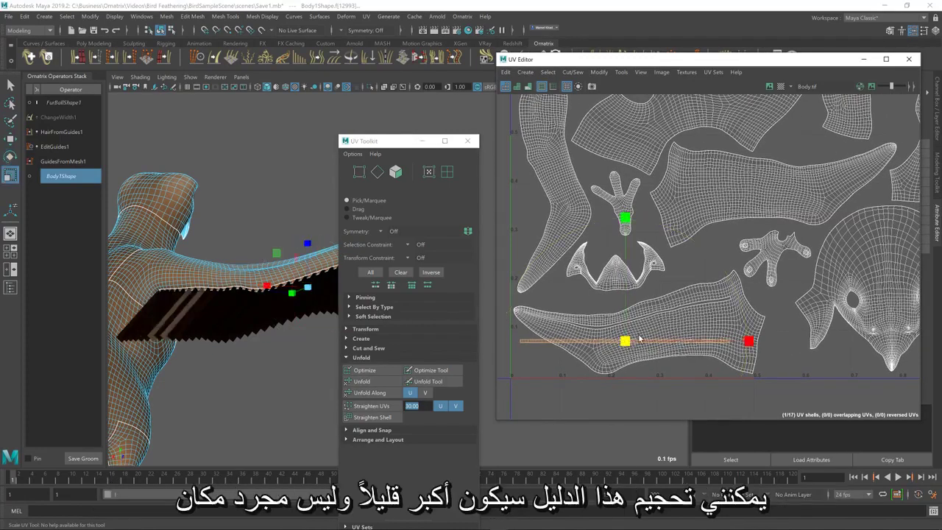
pyautogui.moveTo(637, 338); pyautogui.dragTo(705, 298)
pyautogui.press('w')
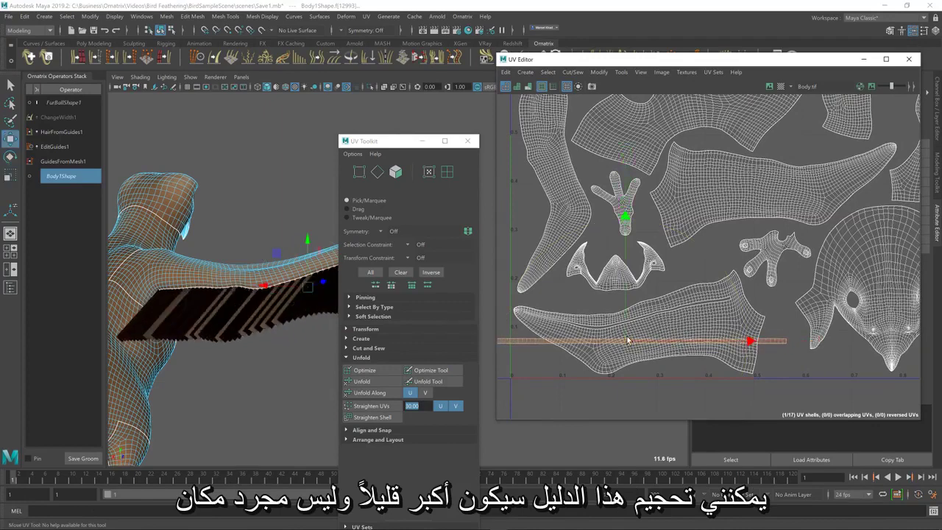
pyautogui.moveTo(628, 341); pyautogui.dragTo(675, 369)
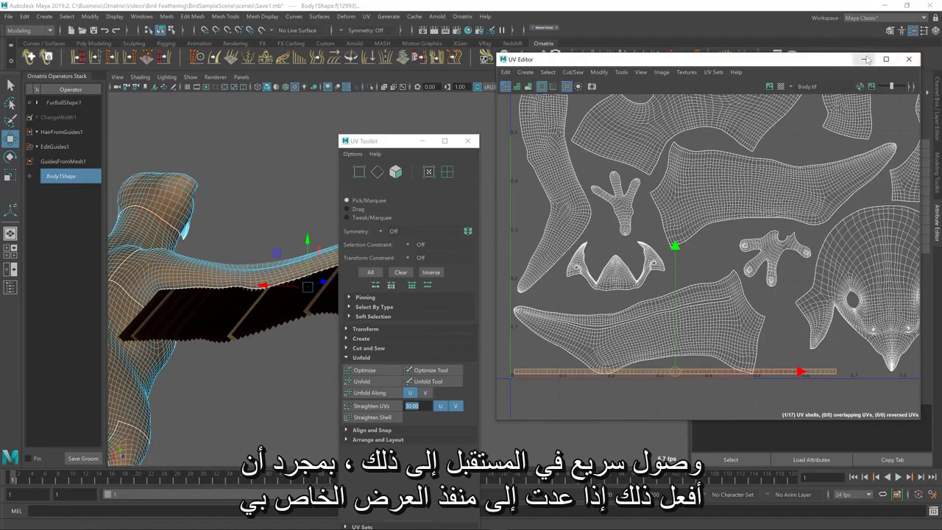
# Select the wing hair, check its spacing along the wing and close the UV Editor.
pyautogui.keyDown('alt'); pyautogui.moveTo(263, 276); pyautogui.dragTo(351, 189); pyautogui.keyUp('alt')
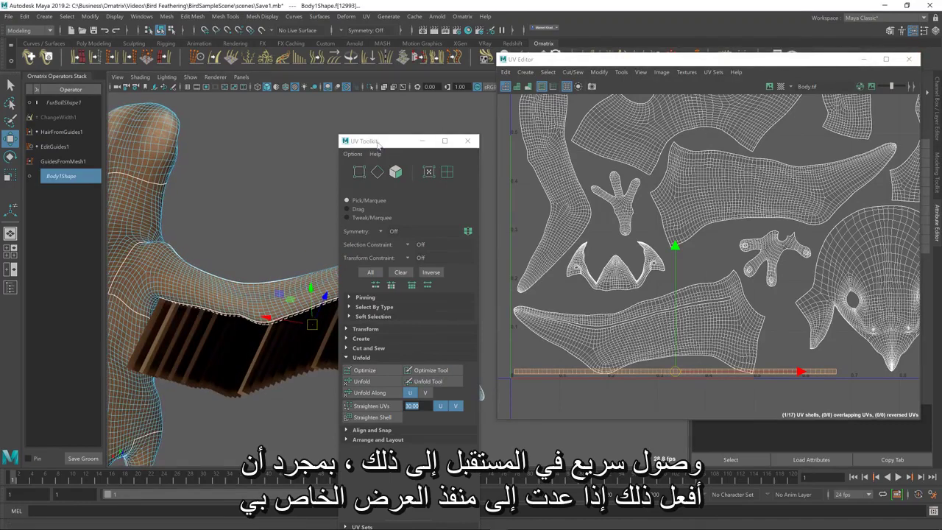
pyautogui.moveTo(378, 142); pyautogui.dragTo(564, 350)
pyautogui.keyDown('alt'); pyautogui.moveTo(279, 309); pyautogui.dragTo(307, 328); pyautogui.keyUp('alt')
pyautogui.click(307, 328)
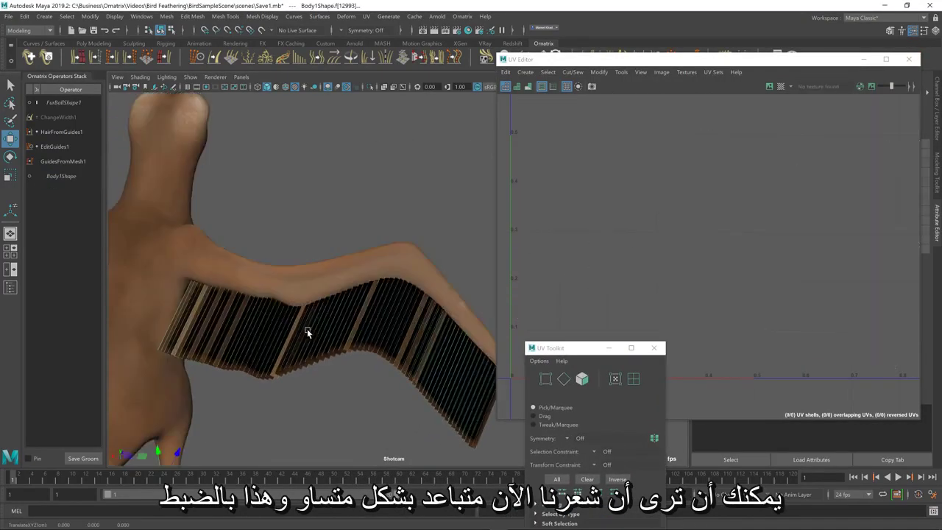
pyautogui.click(909, 59)
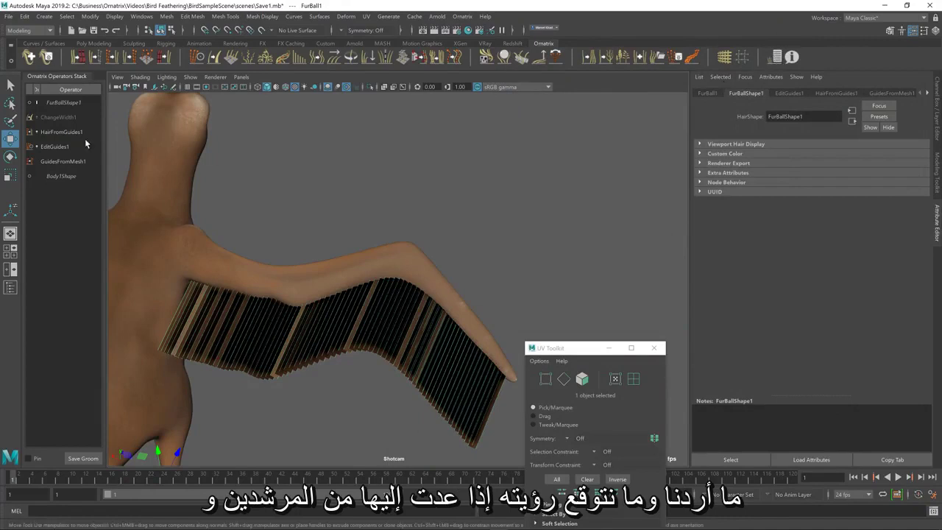
# Lower the HairFromGuides render count to 3269.
pyautogui.click(63, 132)
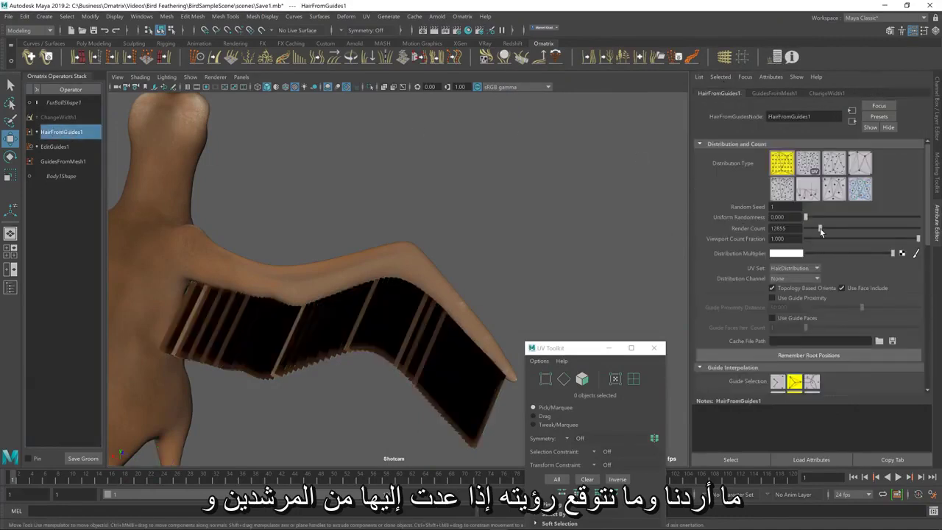
pyautogui.moveTo(821, 231); pyautogui.dragTo(808, 226)
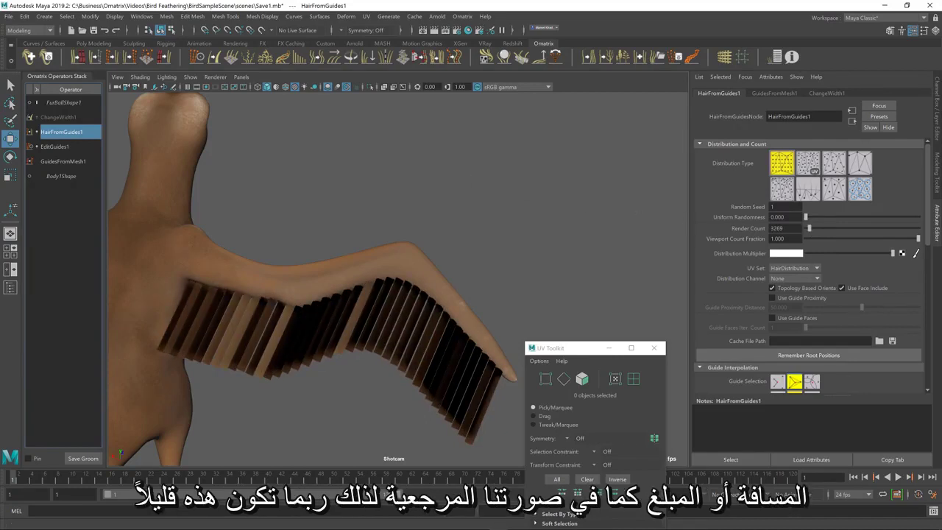
pyautogui.moveTo(0, 64); pyautogui.dragTo(0, 81)
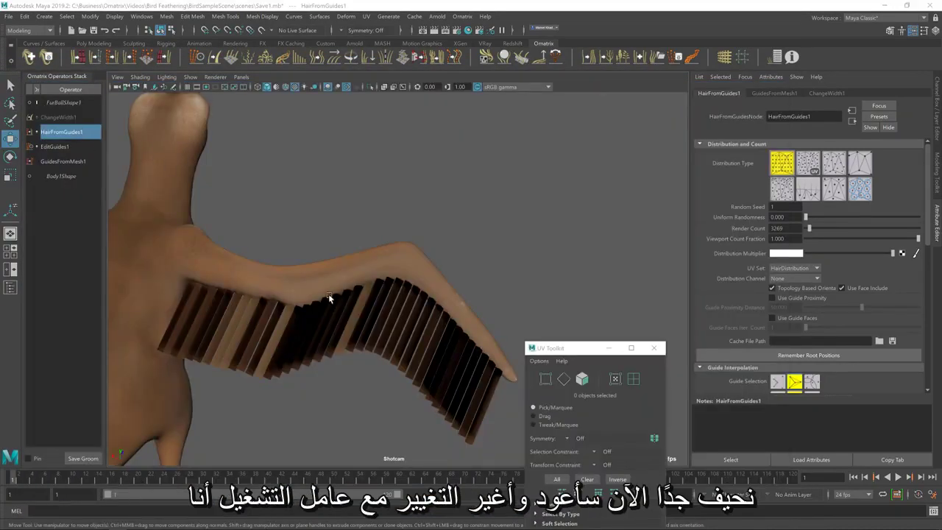
# Re-enable the ChangeWidth operator with a Full width ramp and raise its width to 2.526.
pyautogui.click(57, 118)
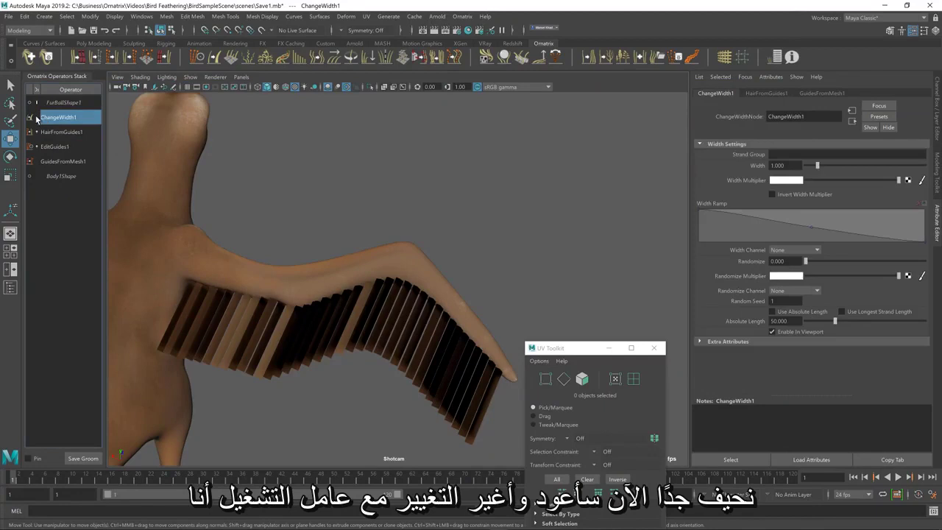
pyautogui.click(33, 118)
pyautogui.rightClick(861, 226)
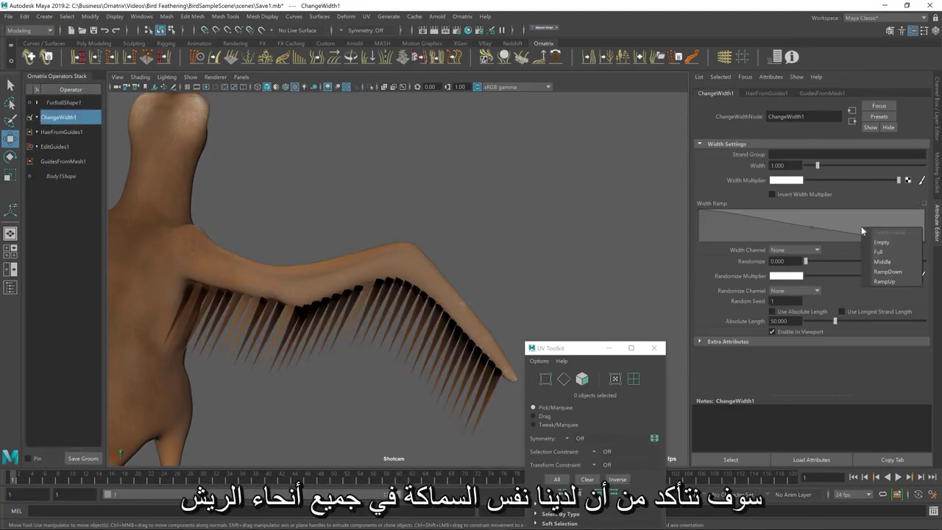
pyautogui.click(879, 250)
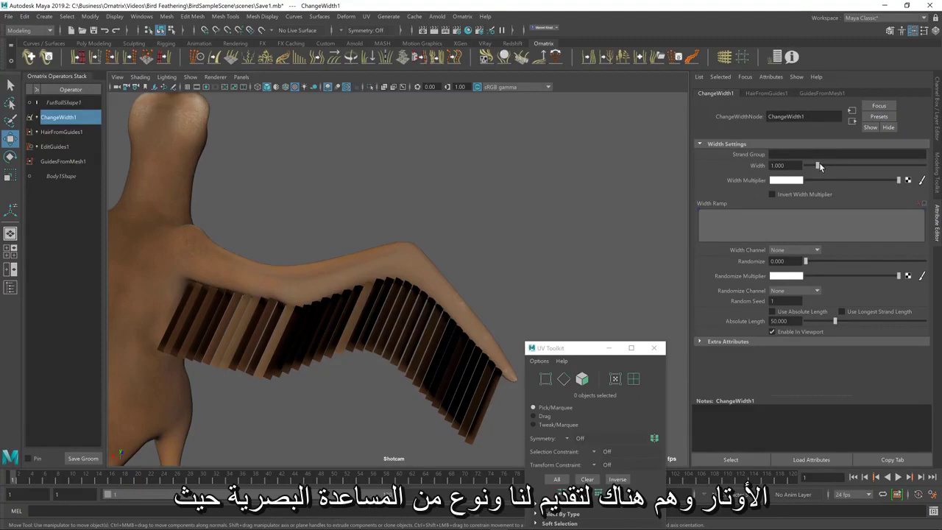
pyautogui.moveTo(819, 166); pyautogui.dragTo(835, 163)
pyautogui.moveTo(315, 337)
pyautogui.keyDown('alt'); pyautogui.mouseDown()
pyautogui.moveTo(324, 319)
pyautogui.moveTo(322, 337)
pyautogui.moveTo(328, 331)
pyautogui.moveTo(305, 319)
pyautogui.moveTo(320, 309)
pyautogui.moveTo(347, 324)
pyautogui.moveTo(346, 338)
pyautogui.moveTo(315, 339)
pyautogui.moveTo(287, 311)
pyautogui.moveTo(289, 329)
pyautogui.moveTo(312, 334)
pyautogui.mouseUp(); pyautogui.keyUp('alt')
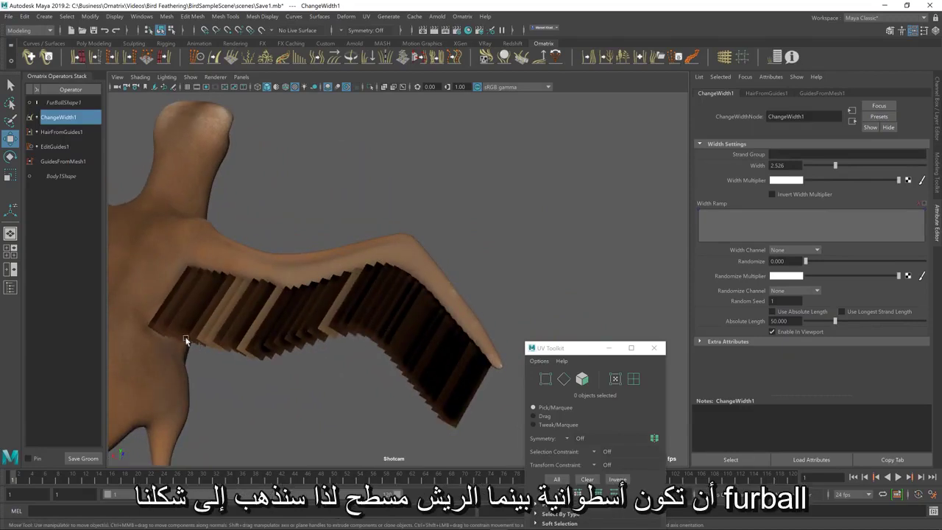
# Rename FurBallShape1 in the operator stack to MainWingFeathersShape.
pyautogui.click(58, 105)
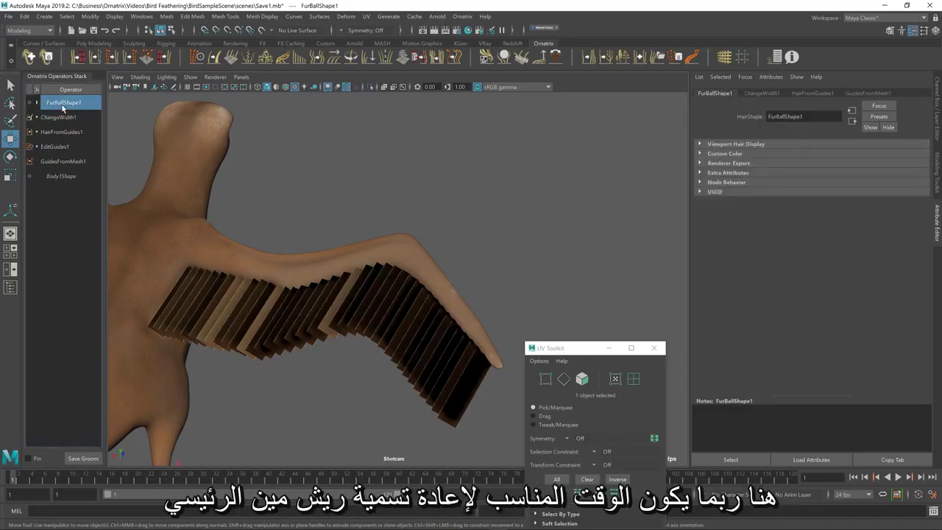
pyautogui.doubleClick(62, 108)
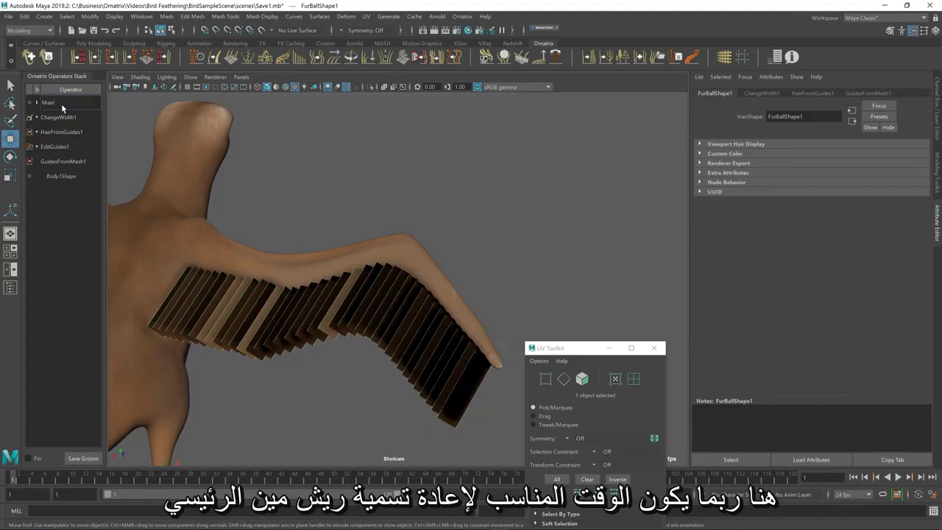
pyautogui.write('MainWingFeathersShape')
pyautogui.press('Return')
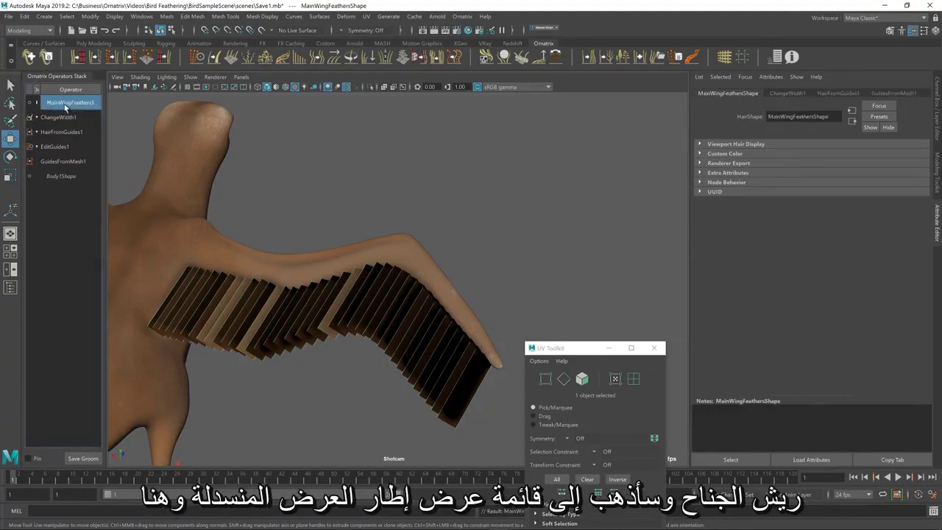
# Turn off camera facing hair in the viewport hair display and inspect the feathers' orientation along the wing.
pyautogui.click(721, 144)
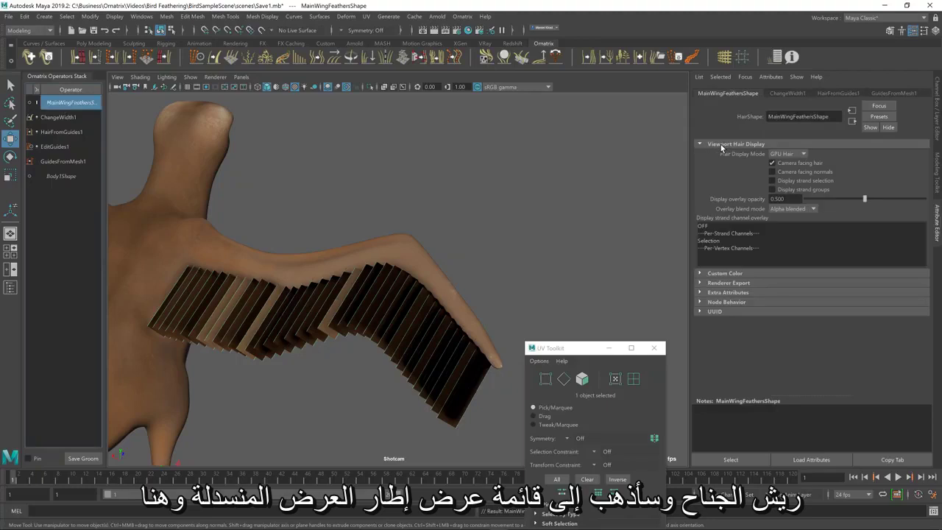
pyautogui.click(780, 168)
pyautogui.moveTo(463, 259)
pyautogui.keyDown('alt'); pyautogui.mouseDown()
pyautogui.moveTo(480, 246)
pyautogui.moveTo(472, 253)
pyautogui.mouseUp(); pyautogui.keyUp('alt')
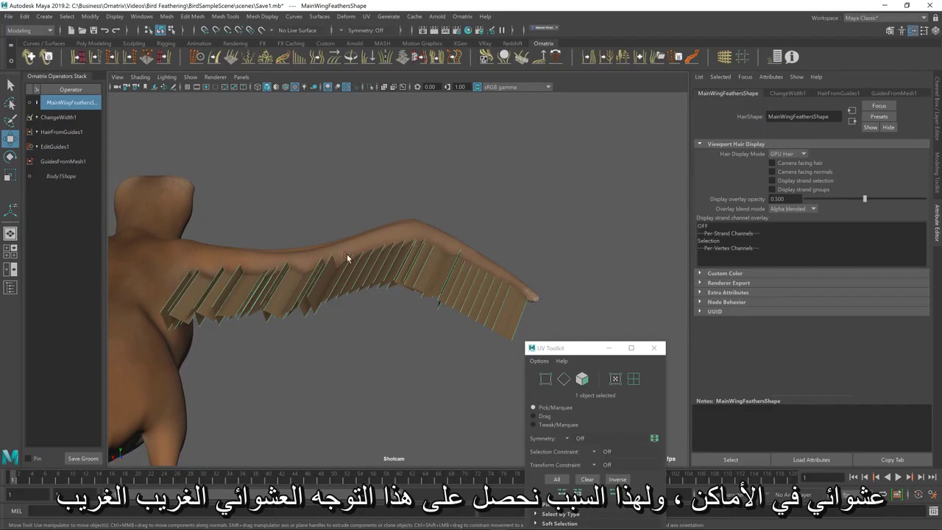
pyautogui.keyDown('alt'); pyautogui.moveTo(353, 282); pyautogui.dragTo(362, 273); pyautogui.keyUp('alt')
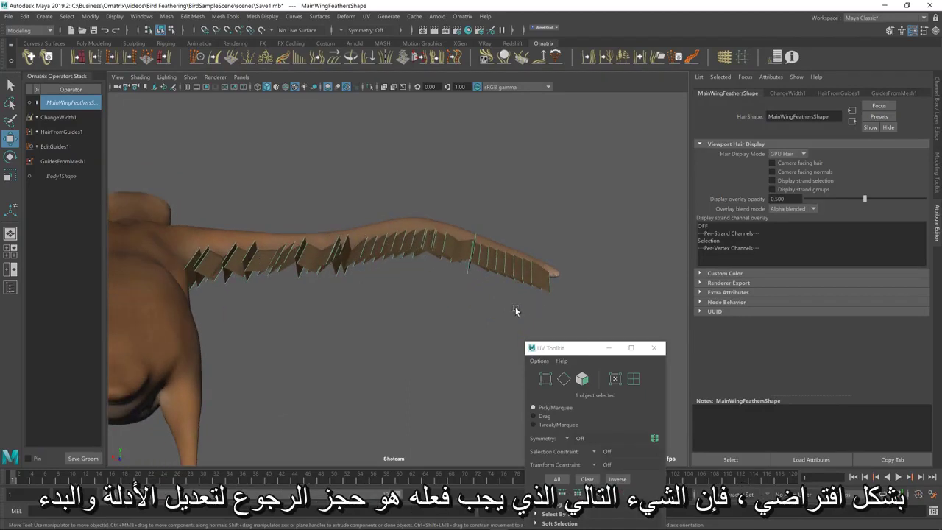
# Open the EditGuides1 operator, switch it to strand control-point editing and set the guides width to 10.
pyautogui.keyDown('alt'); pyautogui.moveTo(501, 258); pyautogui.dragTo(441, 252); pyautogui.keyUp('alt')
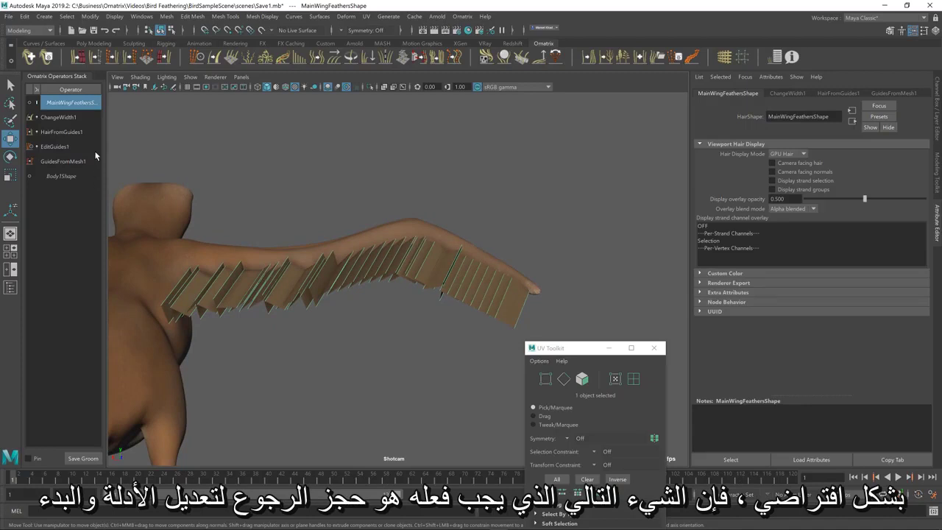
pyautogui.click(55, 146)
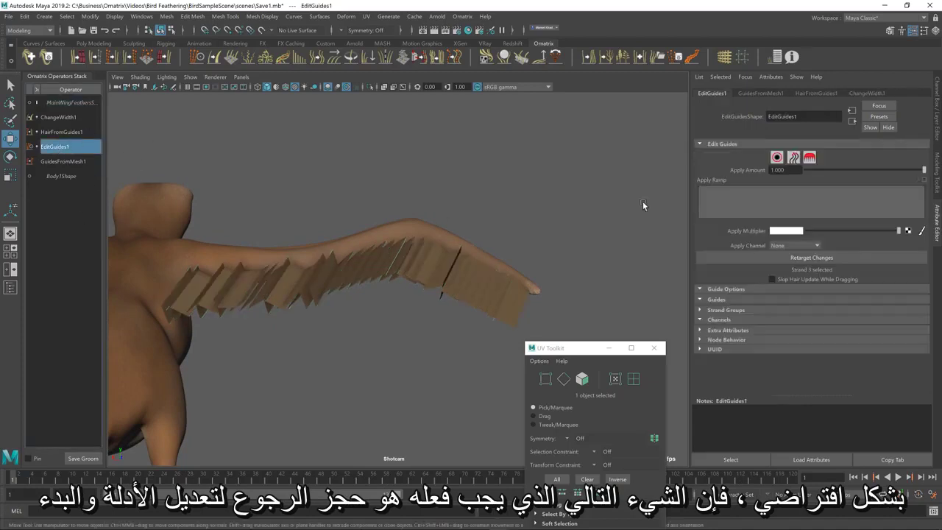
pyautogui.click(794, 157)
pyautogui.keyDown('alt'); pyautogui.moveTo(582, 254); pyautogui.dragTo(359, 176); pyautogui.keyUp('alt')
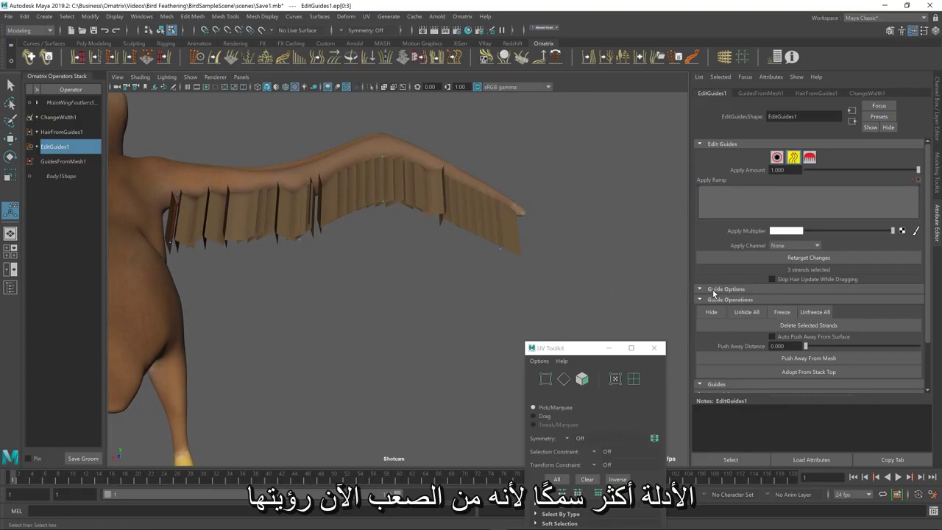
pyautogui.click(713, 290)
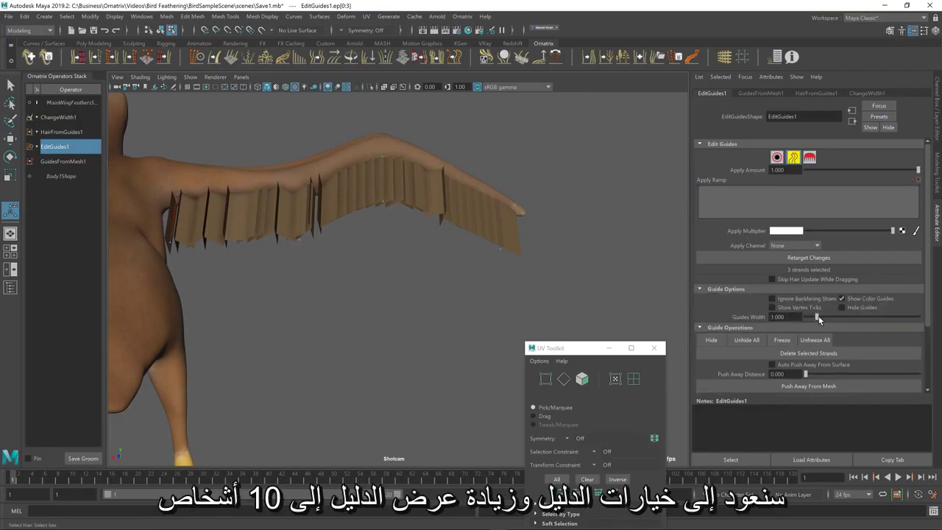
pyautogui.moveTo(817, 318); pyautogui.dragTo(938, 327)
# Select the tip control point of the guide nearest the body and reposition it with the Move tool.
pyautogui.keyDown('alt'); pyautogui.moveTo(421, 293); pyautogui.dragTo(335, 291); pyautogui.keyUp('alt')
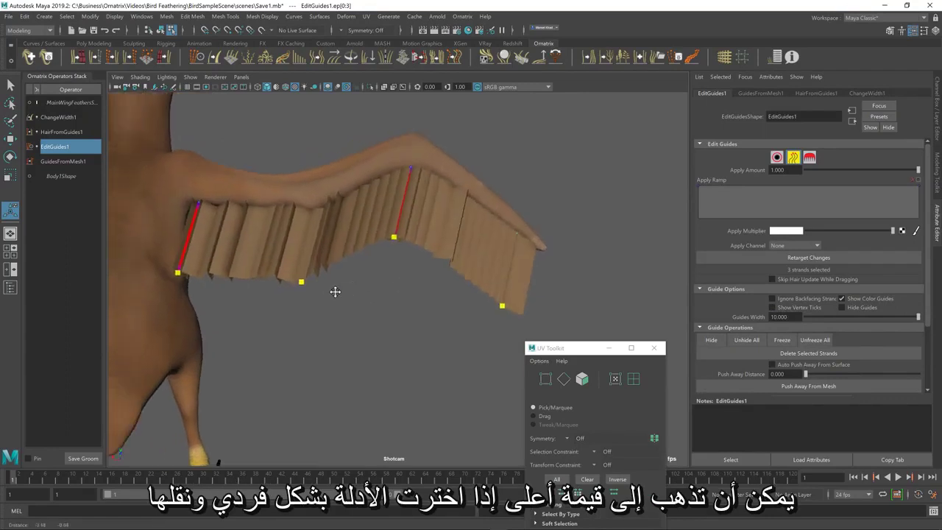
pyautogui.keyDown('alt'); pyautogui.moveTo(335, 291); pyautogui.dragTo(354, 308, button='middle'); pyautogui.keyUp('alt')
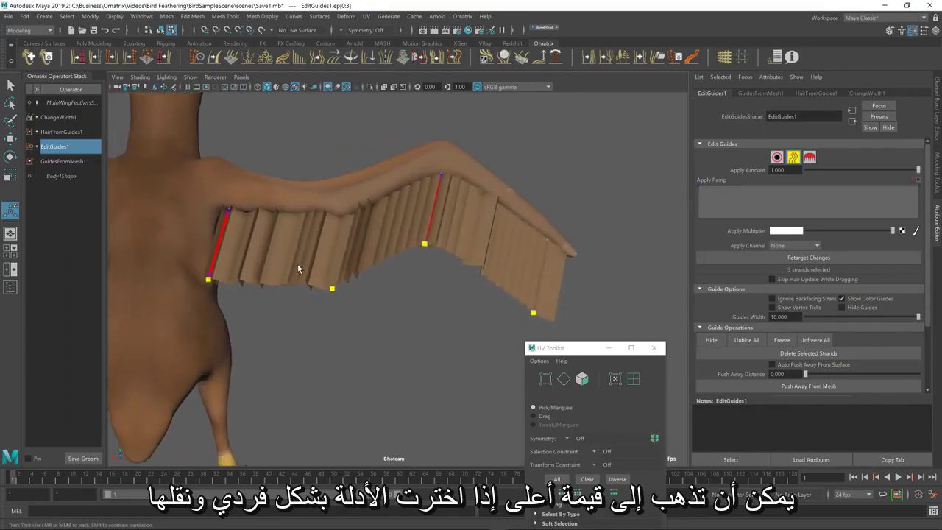
pyautogui.click(332, 289)
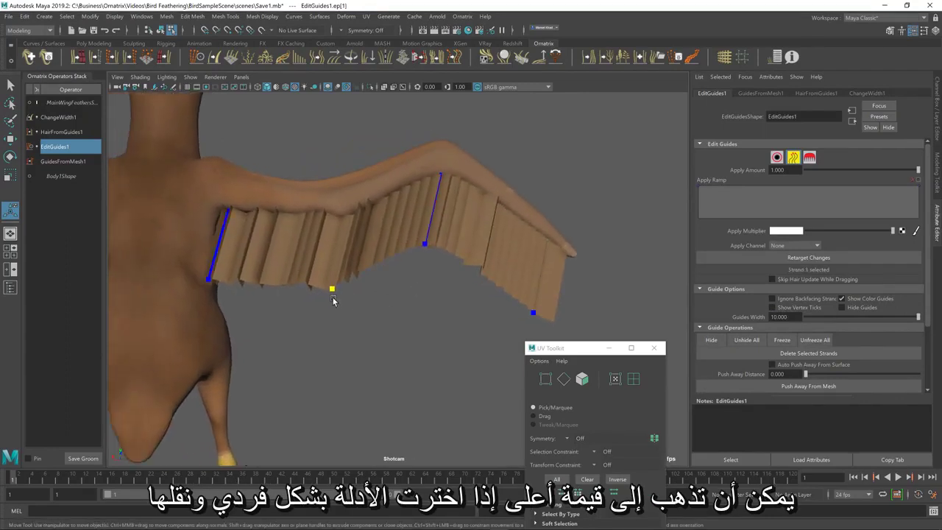
pyautogui.press('w')
pyautogui.keyDown('alt'); pyautogui.moveTo(350, 294); pyautogui.dragTo(339, 393); pyautogui.keyUp('alt')
pyautogui.moveTo(257, 383); pyautogui.dragTo(209, 361)
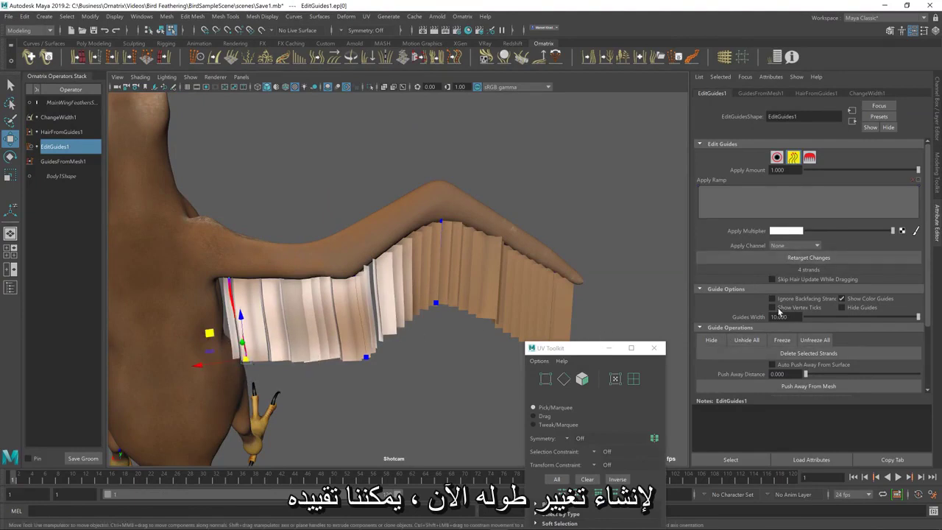
# Turn off Preserve Strand Lengths in the guide settings and close the UV Toolkit.
pyautogui.scroll(-3, 779, 312)
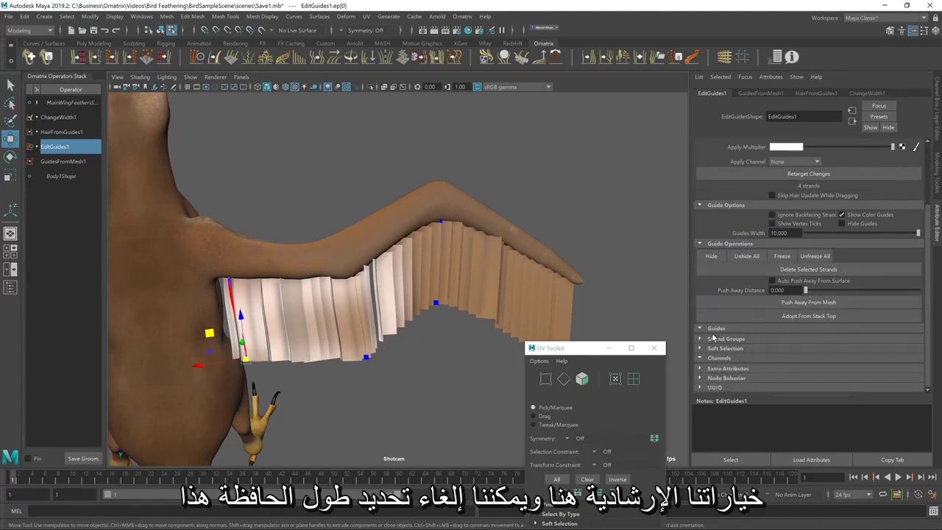
pyautogui.click(716, 329)
pyautogui.scroll(-1, 790, 342)
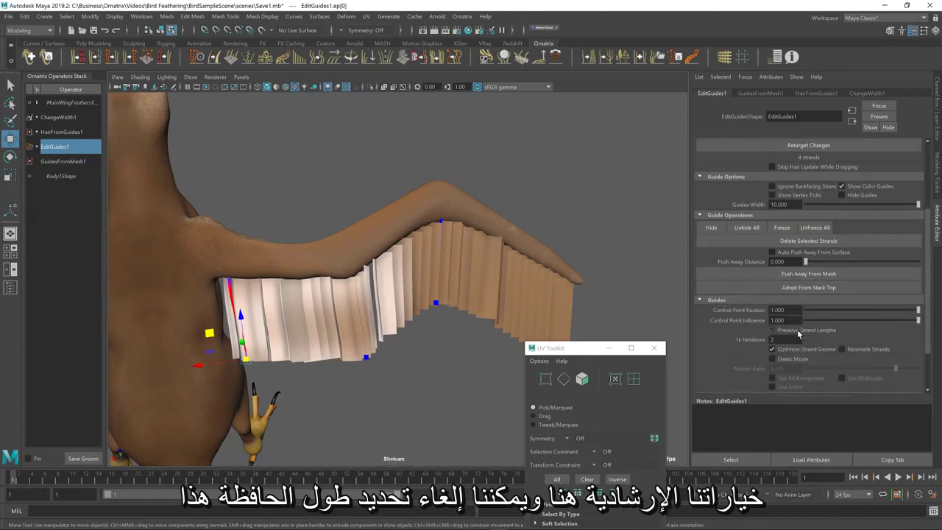
pyautogui.click(653, 347)
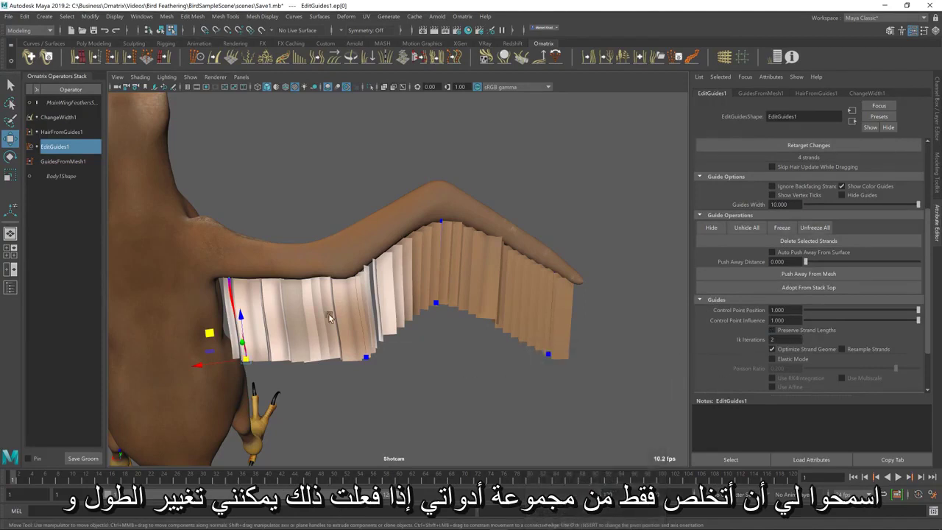
# Adjust the tips of the two guides nearest the body and lengthen the guide at the wingtip.
pyautogui.keyDown('alt'); pyautogui.moveTo(329, 317); pyautogui.dragTo(364, 339); pyautogui.keyUp('alt')
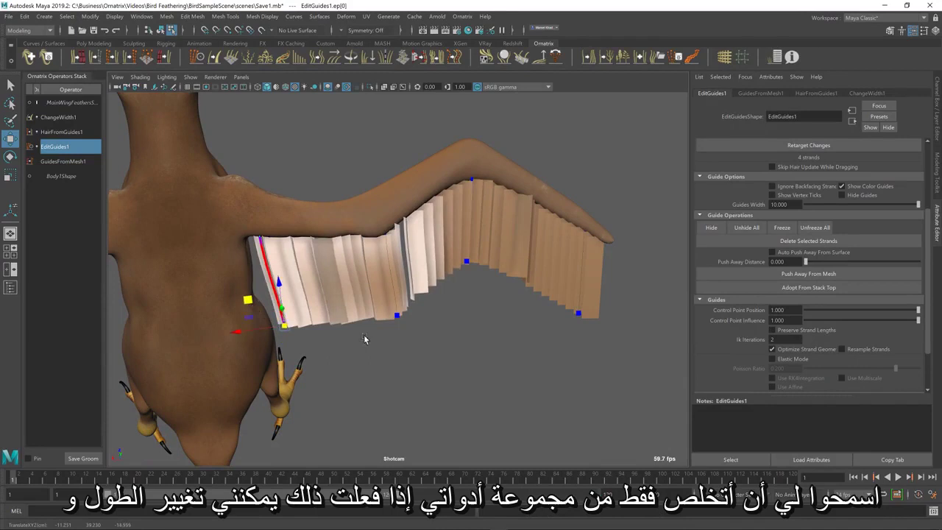
pyautogui.click(362, 292)
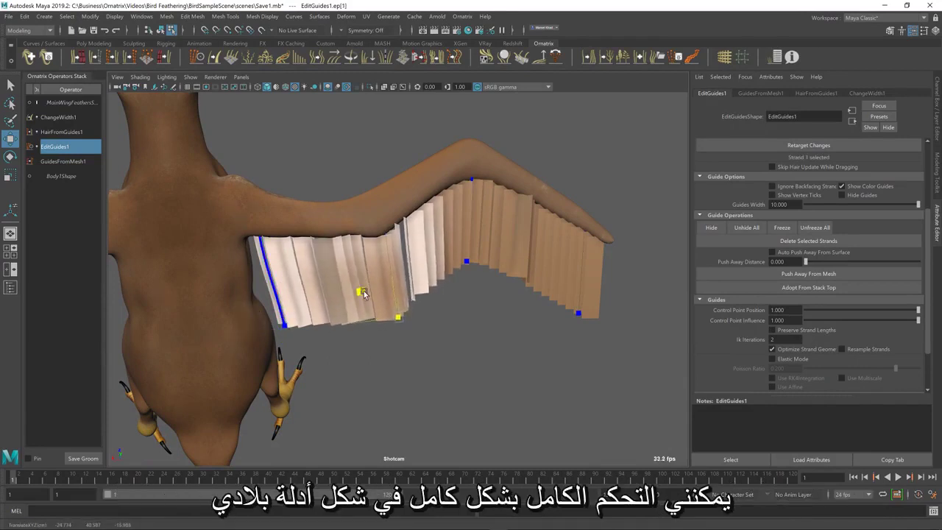
pyautogui.click(569, 322)
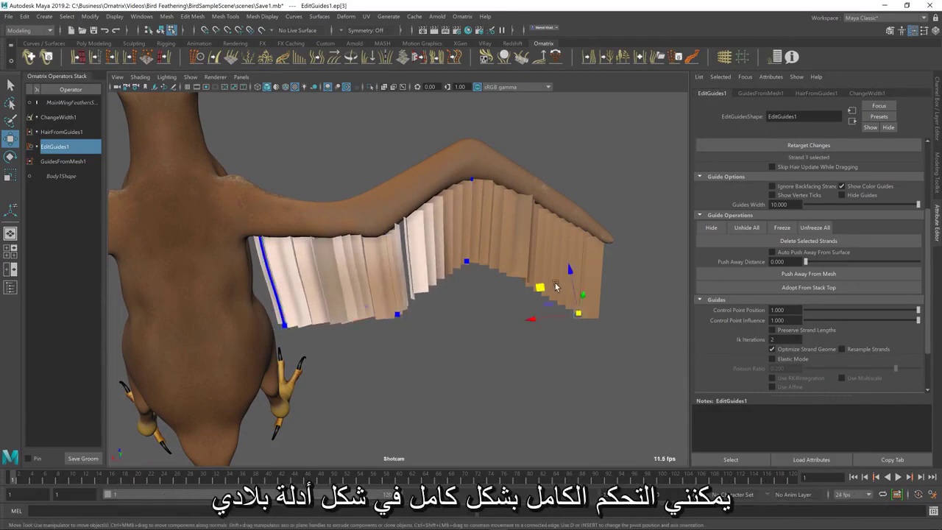
pyautogui.moveTo(541, 287); pyautogui.dragTo(546, 293)
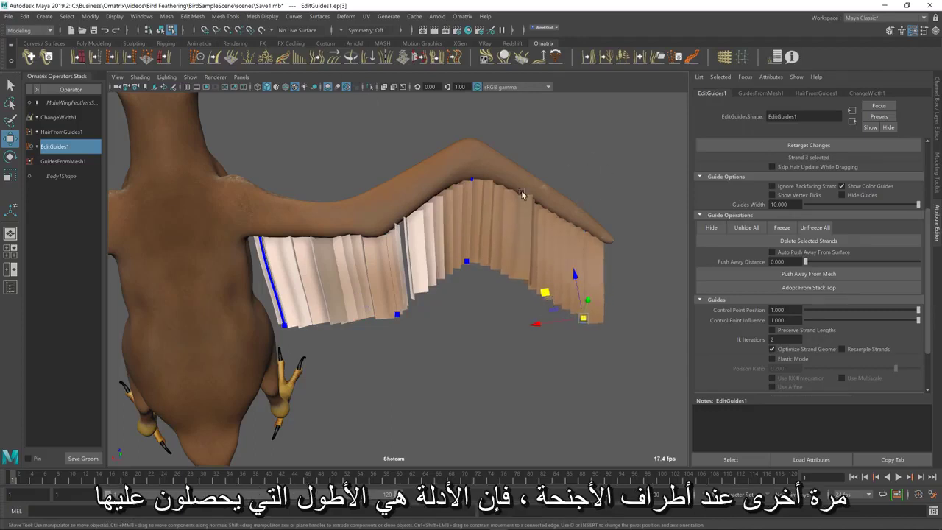
pyautogui.moveTo(539, 320); pyautogui.dragTo(530, 343)
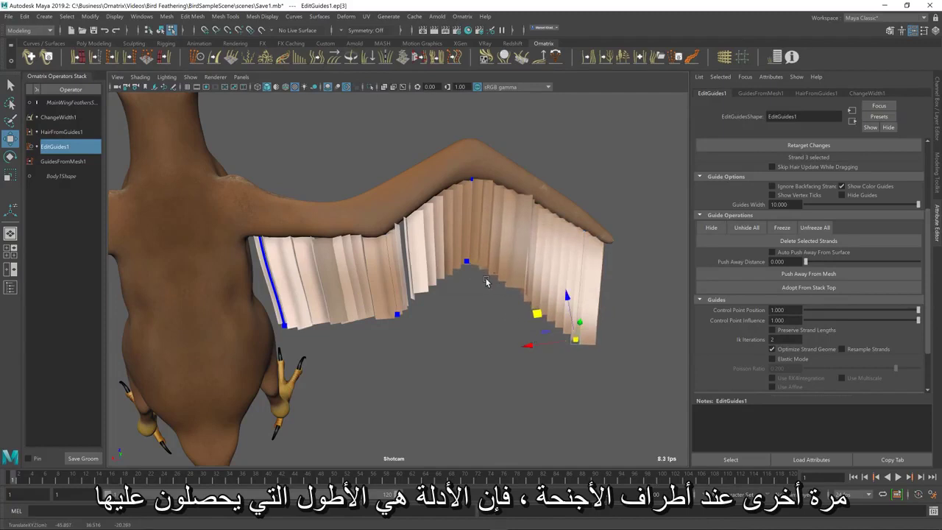
# Shorten the two guides nearest the body and shift the tip of the guide at the wing bend.
pyautogui.click(278, 312)
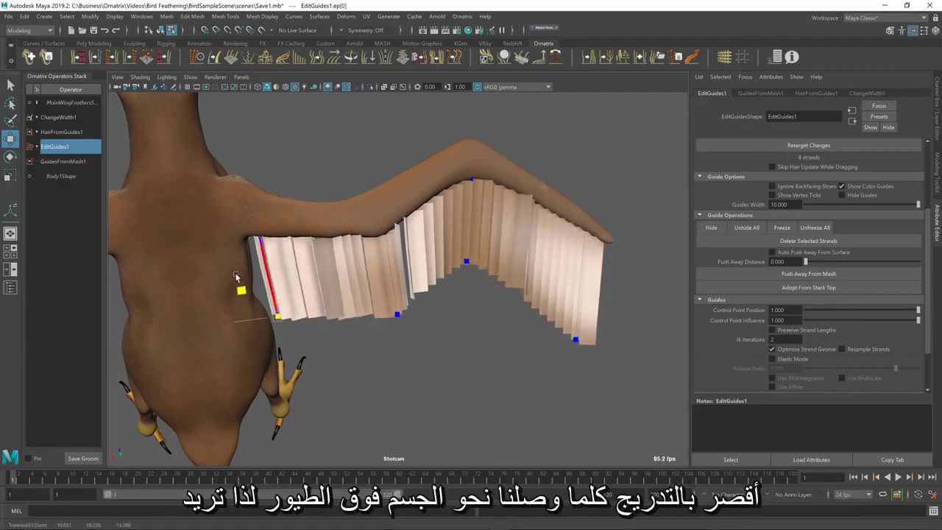
pyautogui.moveTo(235, 275); pyautogui.dragTo(215, 249)
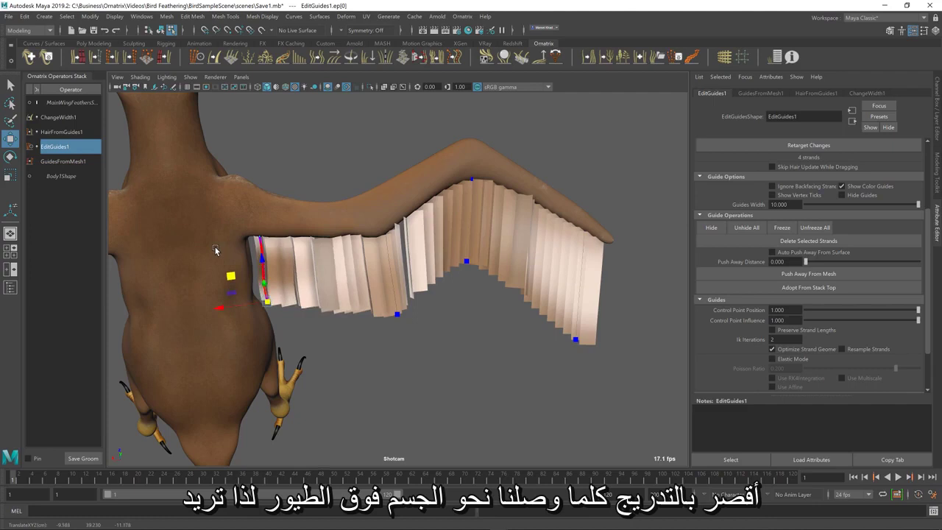
pyautogui.click(398, 315)
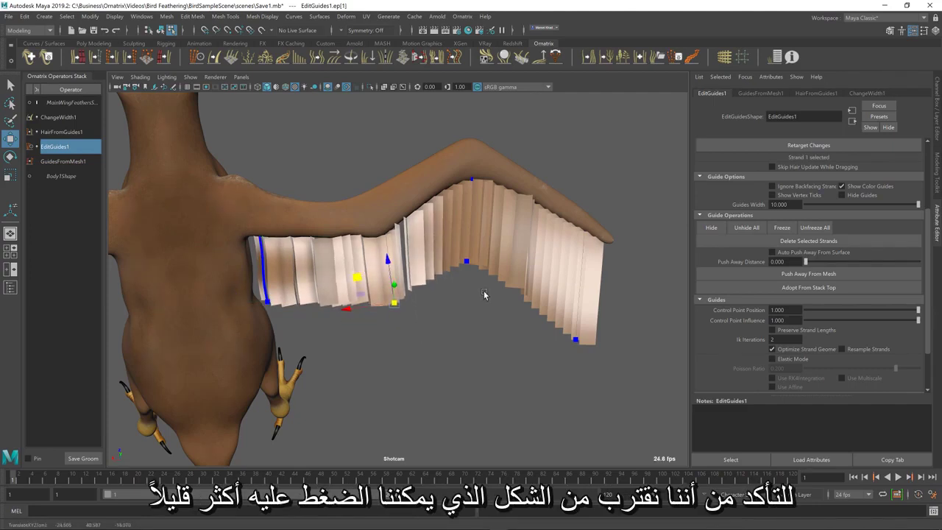
pyautogui.click(471, 243)
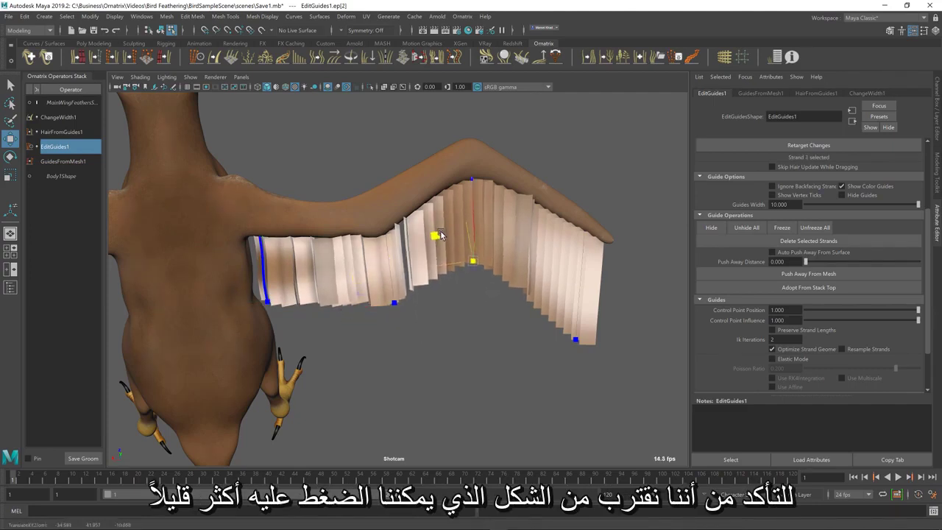
pyautogui.moveTo(440, 232); pyautogui.dragTo(448, 225)
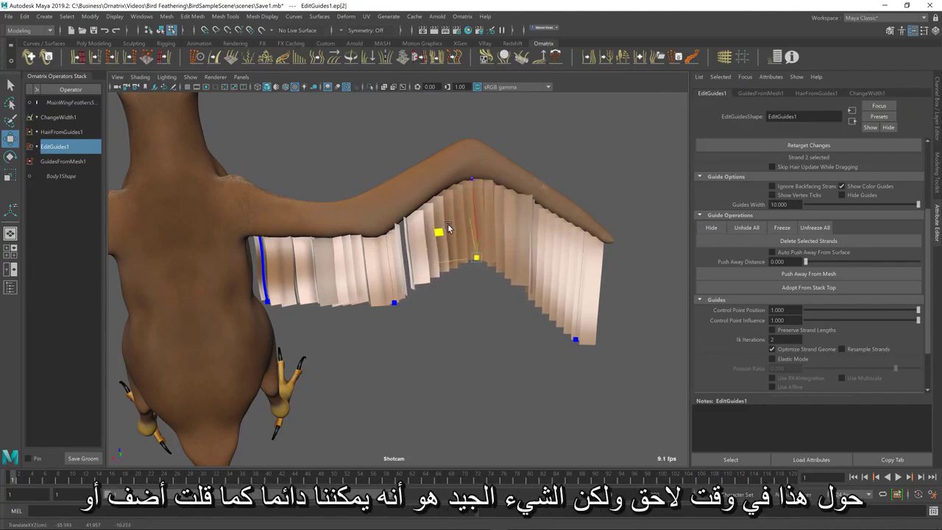
# Select all wing guides, switch to root mode and use Rotate Strands to turn the feathers flat along the wing.
pyautogui.keyDown('alt'); pyautogui.moveTo(425, 304); pyautogui.dragTo(471, 309); pyautogui.keyUp('alt')
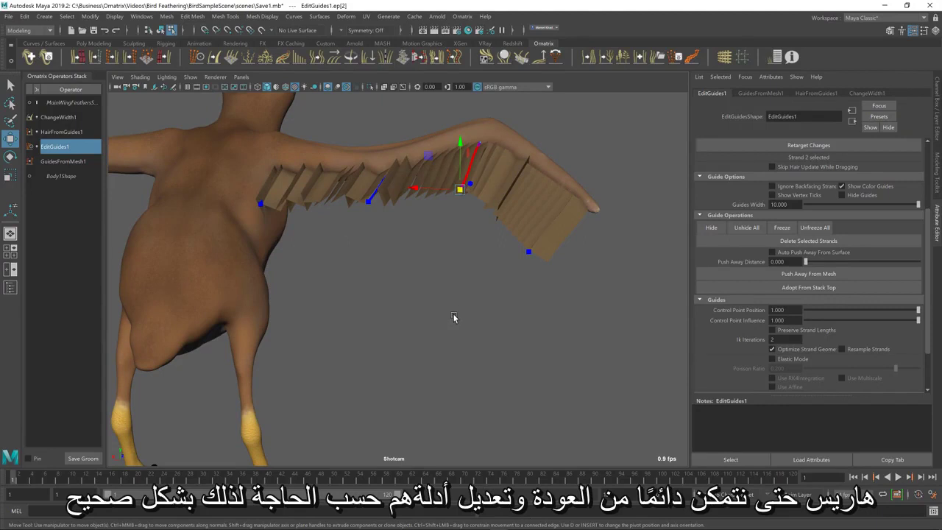
pyautogui.keyDown('alt'); pyautogui.moveTo(484, 240); pyautogui.dragTo(434, 208); pyautogui.keyUp('alt')
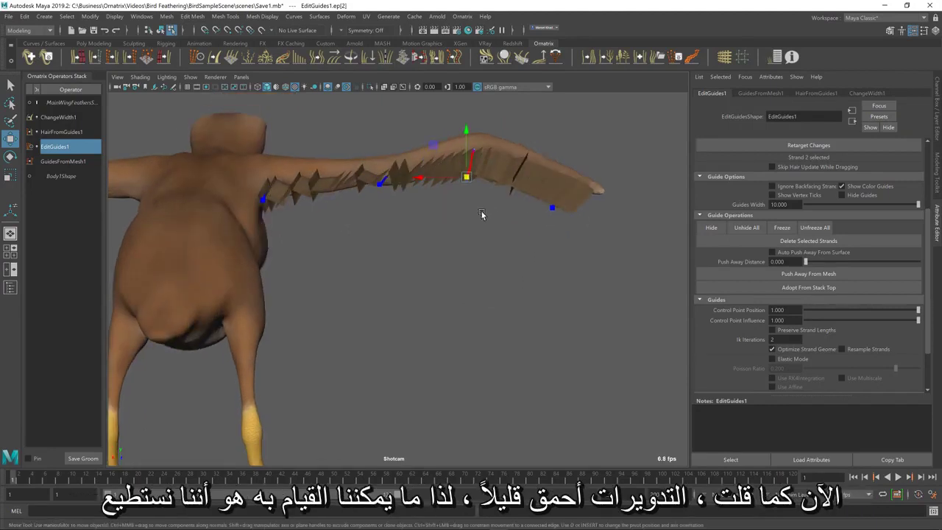
pyautogui.keyDown('alt'); pyautogui.moveTo(481, 214); pyautogui.dragTo(486, 220); pyautogui.keyUp('alt')
pyautogui.moveTo(599, 310); pyautogui.dragTo(202, 122)
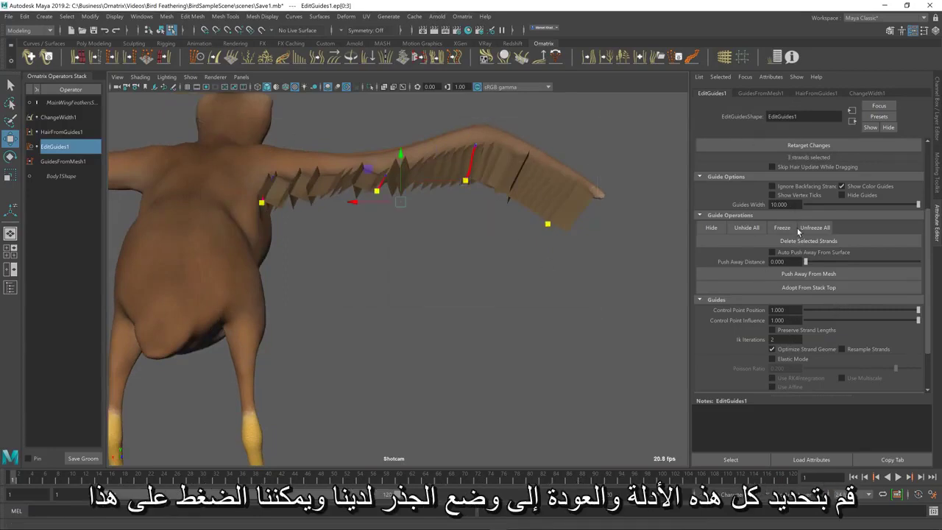
pyautogui.scroll(3, 797, 231)
pyautogui.click(777, 157)
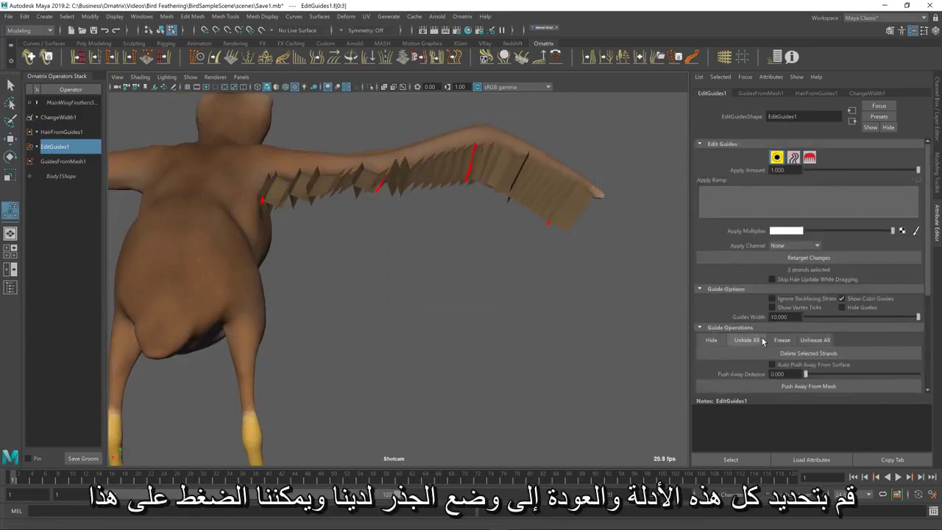
pyautogui.scroll(-4, 813, 310)
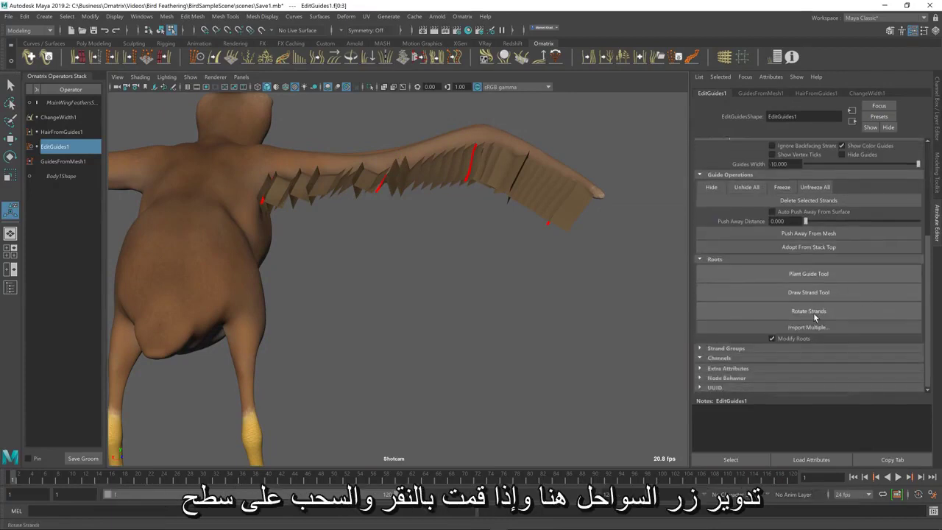
pyautogui.click(815, 313)
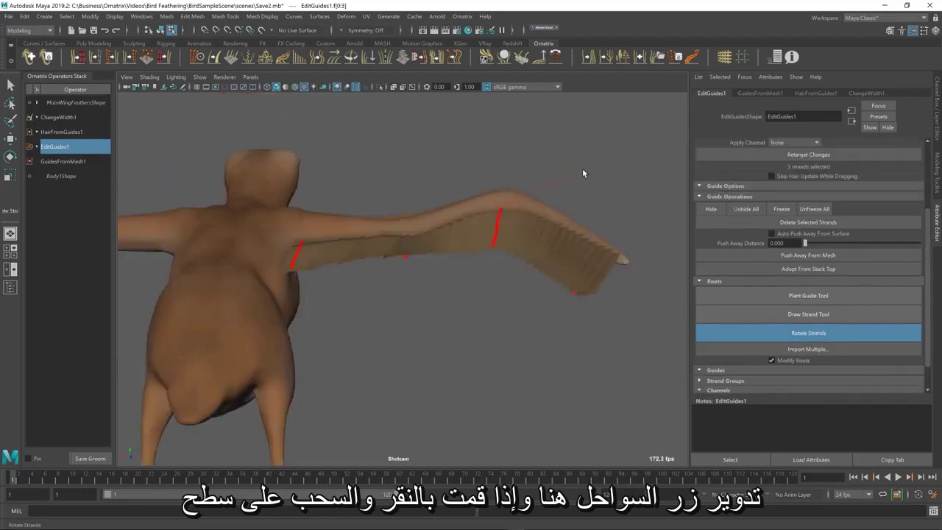
pyautogui.moveTo(573, 246); pyautogui.dragTo(591, 176)
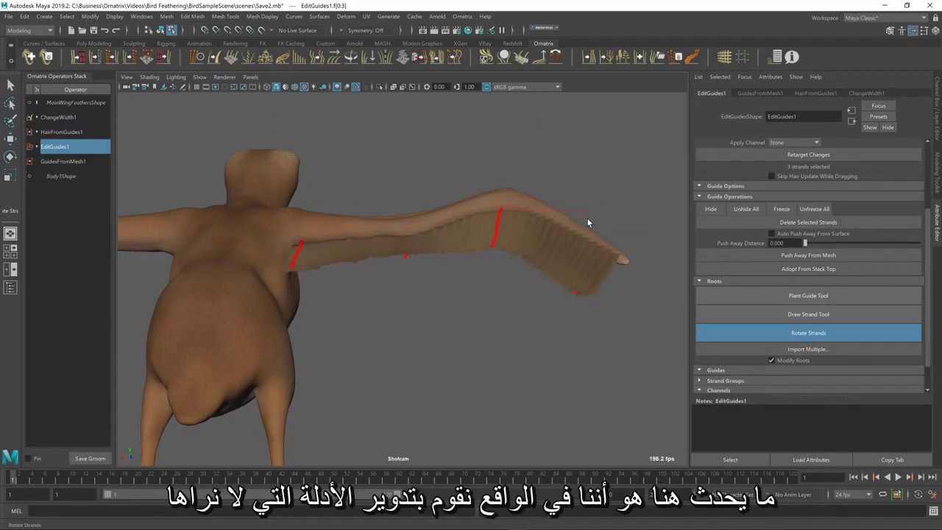
pyautogui.moveTo(587, 219); pyautogui.dragTo(580, 256)
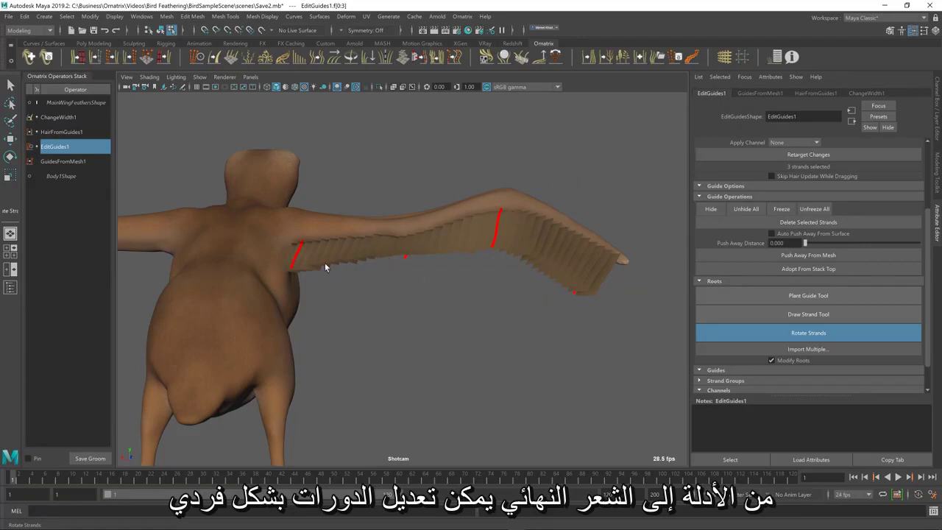
# Select only the guide nearest the body and fine-tune its rotation with Rotate Strands.
pyautogui.press('w')
pyautogui.moveTo(318, 284); pyautogui.dragTo(287, 254)
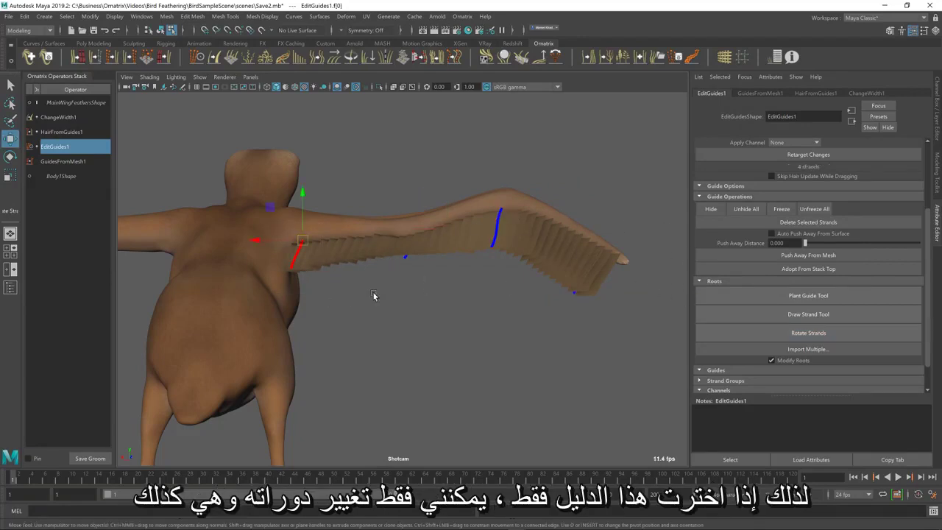
pyautogui.click(816, 335)
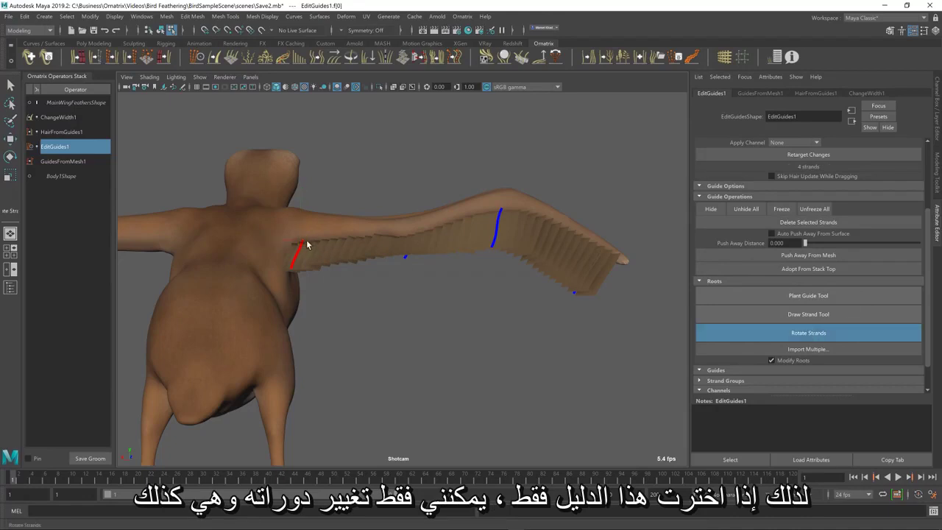
pyautogui.moveTo(341, 218); pyautogui.dragTo(377, 287)
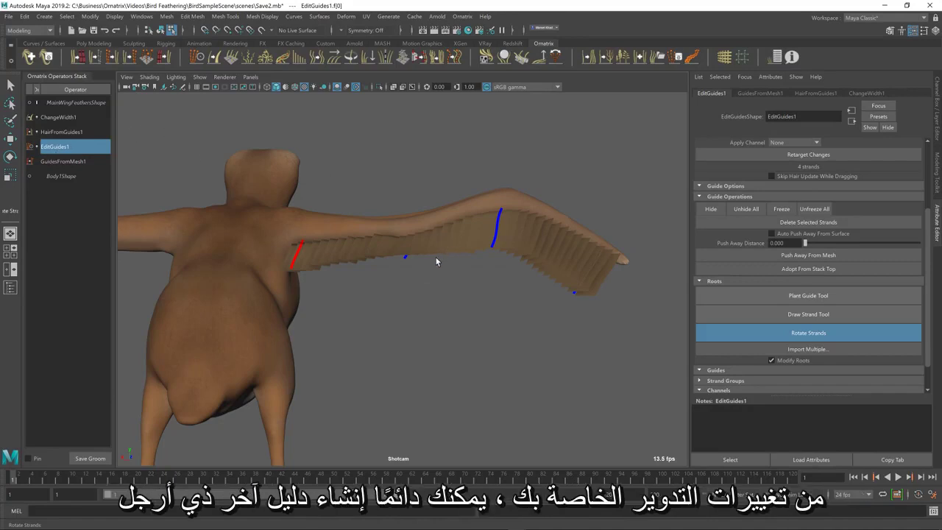
# Fine-tune the rotation of the second guide from the body and of the guide at the wing bend with Rotate Strands.
pyautogui.press('w')
pyautogui.moveTo(425, 279); pyautogui.dragTo(364, 204)
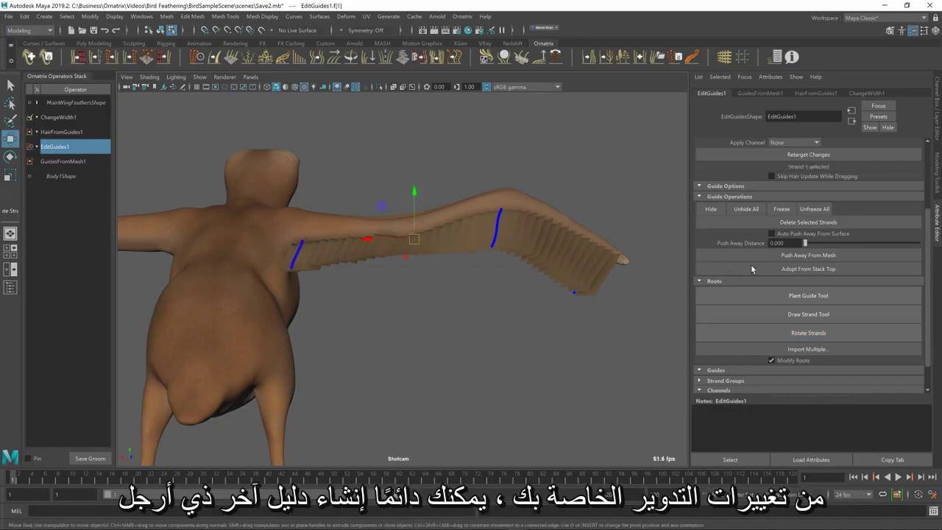
pyautogui.click(817, 333)
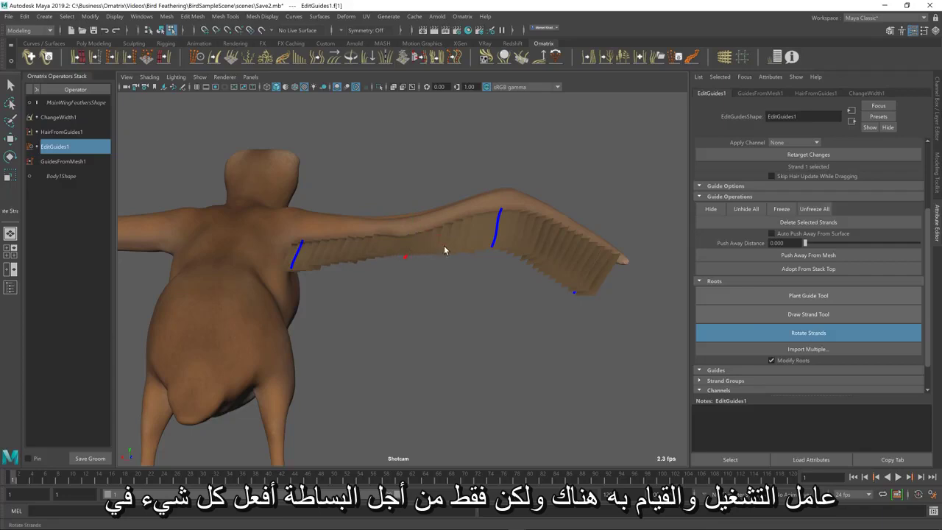
pyautogui.press('w')
pyautogui.moveTo(510, 254); pyautogui.dragTo(457, 171)
pyautogui.click(765, 333)
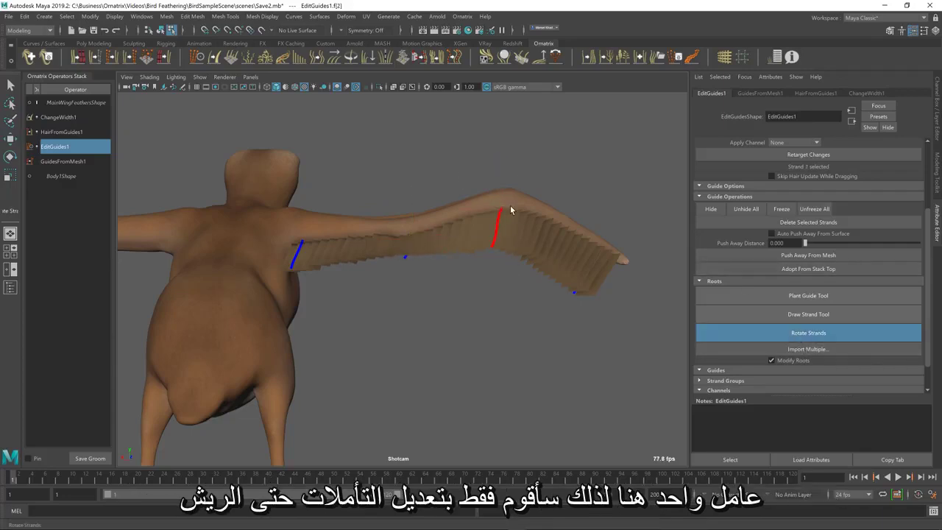
pyautogui.moveTo(536, 209); pyautogui.dragTo(554, 172)
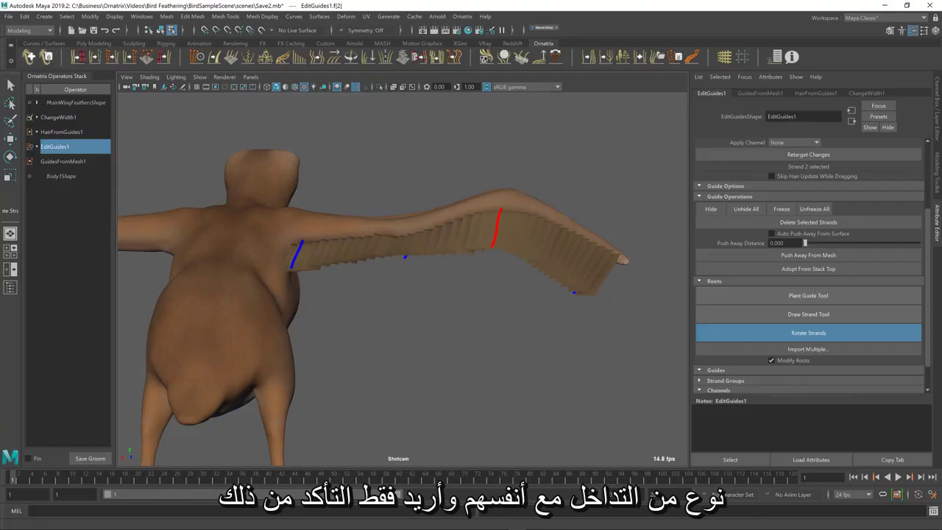
# Select only the guide at the wingtip and adjust its rotation with Rotate Strands so the outer feathers overlap in the right direction.
pyautogui.press('w')
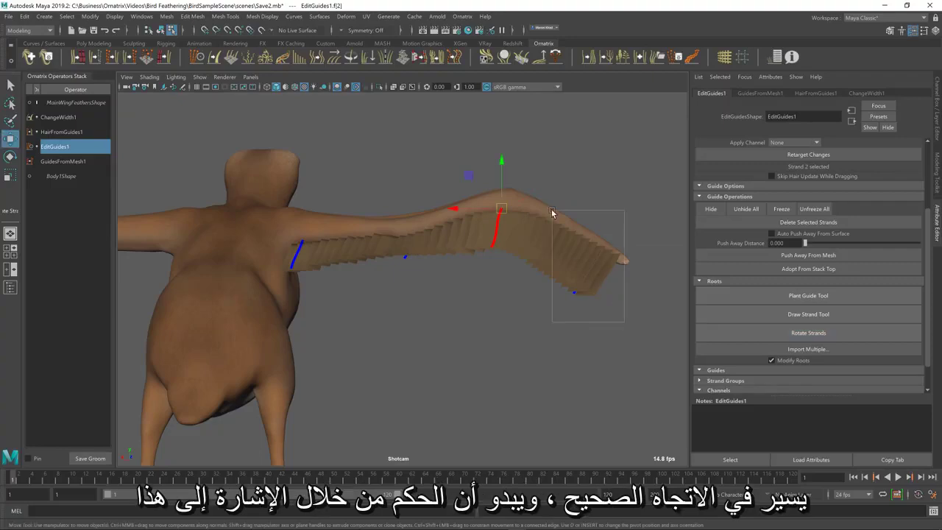
pyautogui.click(805, 333)
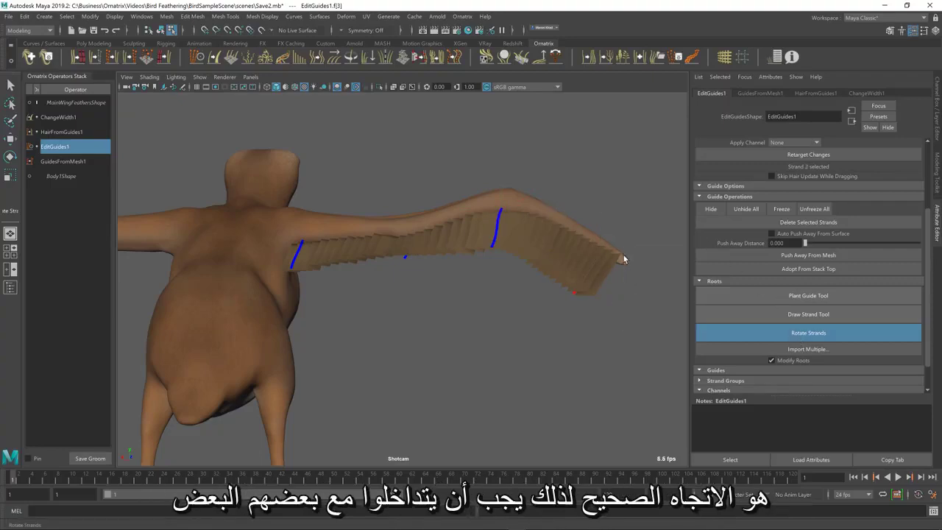
pyautogui.moveTo(624, 255); pyautogui.dragTo(684, 144)
pyautogui.moveTo(744, 347); pyautogui.dragTo(713, 386)
pyautogui.keyDown('alt'); pyautogui.moveTo(648, 338); pyautogui.dragTo(500, 255); pyautogui.keyUp('alt')
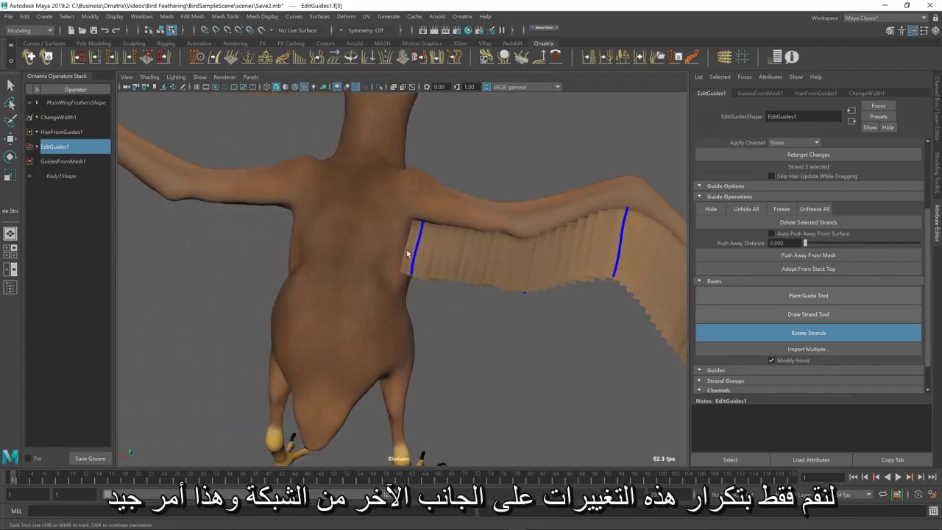
# Add a Symmetry operator above ChangeWidth1 to mirror the feathers onto the other wing, and disable Ground Mirrored Strands.
pyautogui.click(82, 117)
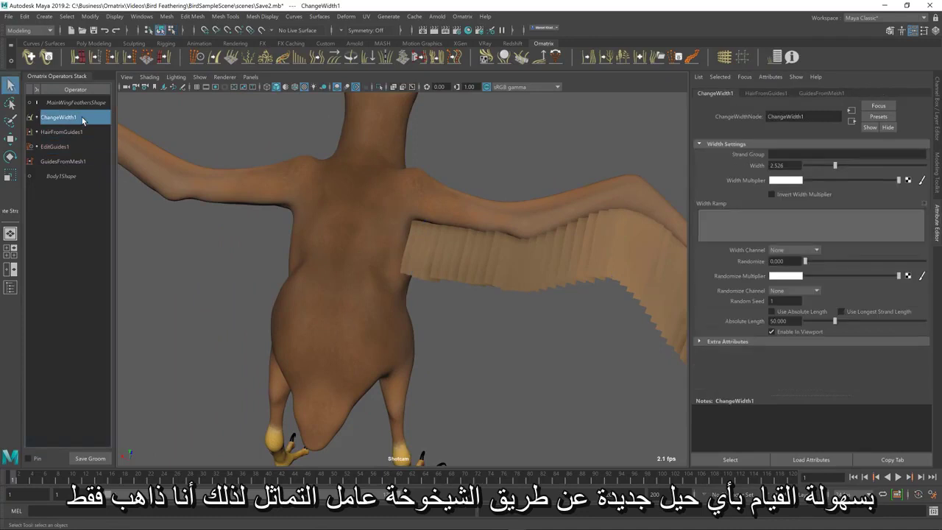
pyautogui.click(385, 59)
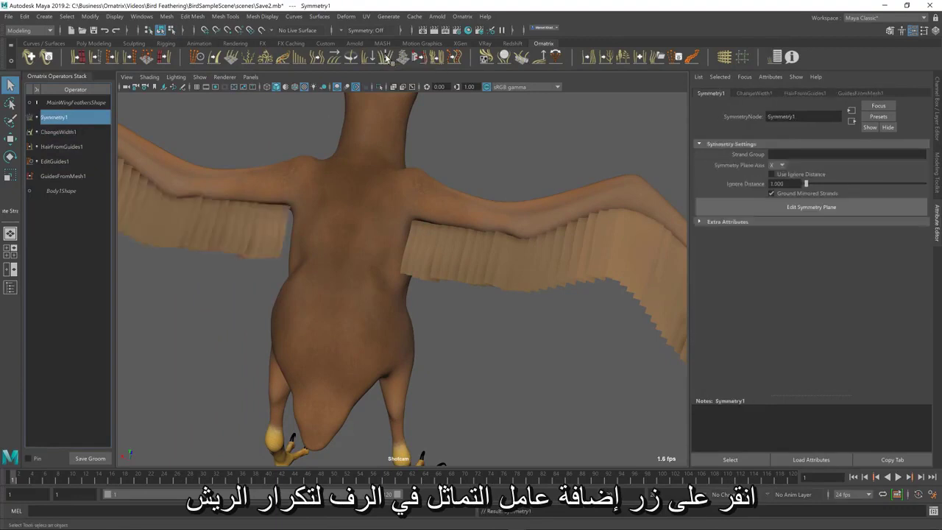
pyautogui.keyDown('alt'); pyautogui.moveTo(366, 141); pyautogui.dragTo(332, 254); pyautogui.keyUp('alt')
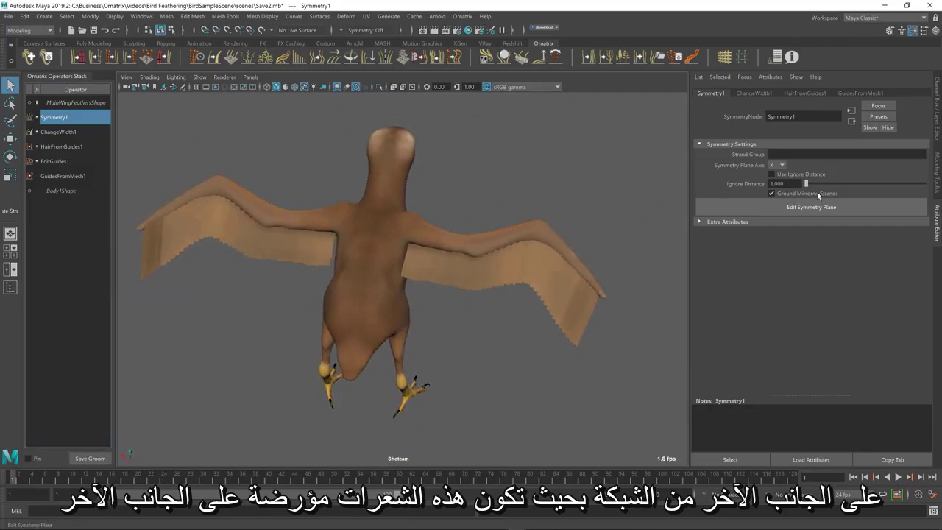
pyautogui.moveTo(395, 284)
pyautogui.keyDown('alt'); pyautogui.mouseDown()
pyautogui.moveTo(428, 268)
pyautogui.moveTo(378, 275)
pyautogui.moveTo(392, 286)
pyautogui.moveTo(405, 280)
pyautogui.moveTo(395, 284)
pyautogui.mouseUp(); pyautogui.keyUp('alt')
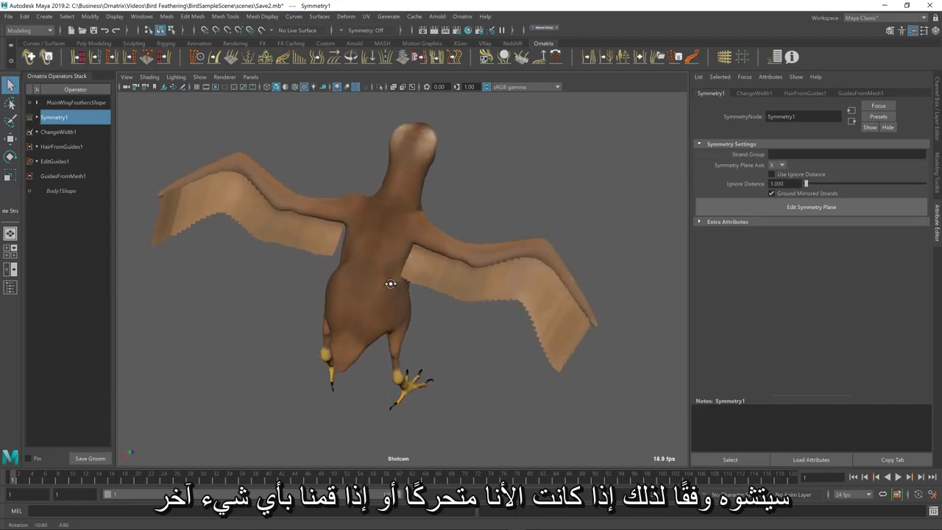
pyautogui.click(789, 193)
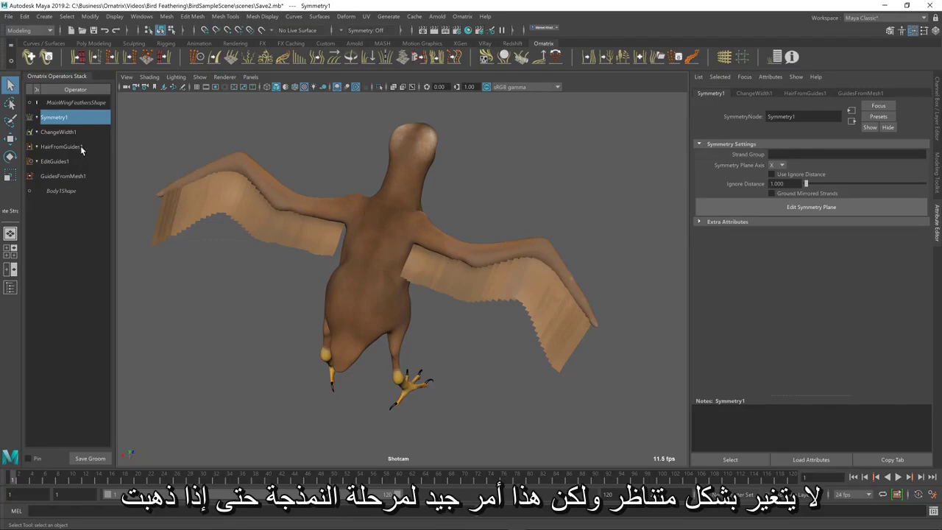
# Return to the EditGuides1 operator and slightly move the tips of the two guides nearest the body.
pyautogui.click(56, 161)
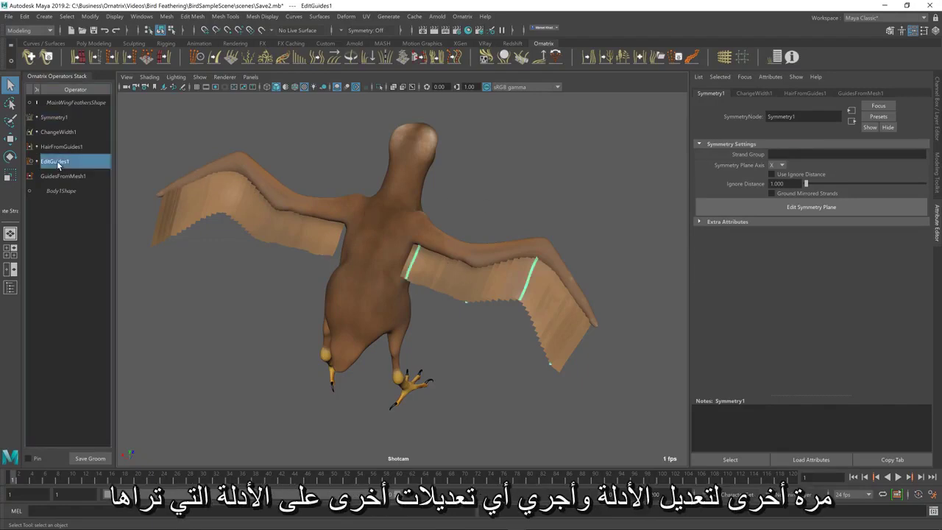
pyautogui.keyDown('alt'); pyautogui.moveTo(450, 288); pyautogui.dragTo(435, 305); pyautogui.keyUp('alt')
pyautogui.press('w')
pyautogui.moveTo(375, 255)
pyautogui.mouseDown()
pyautogui.moveTo(381, 266)
pyautogui.moveTo(377, 257)
pyautogui.mouseUp()
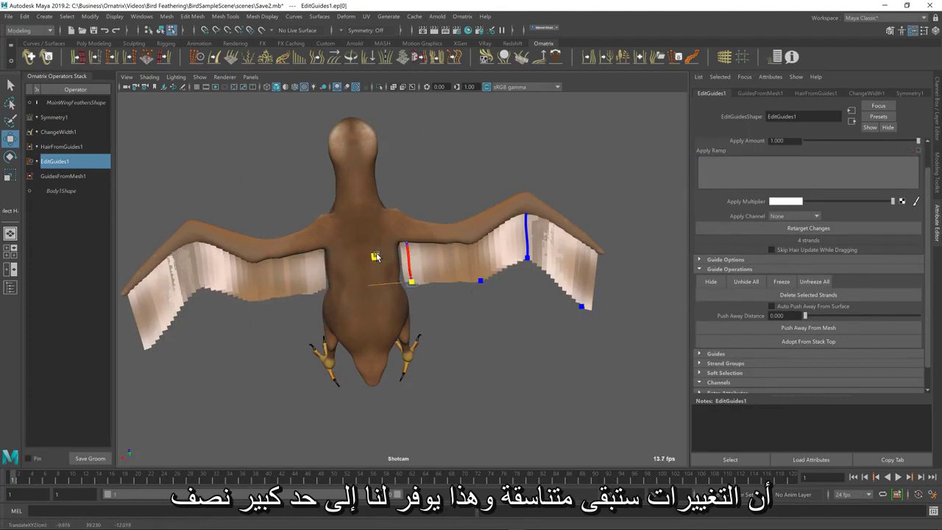
pyautogui.click(476, 267)
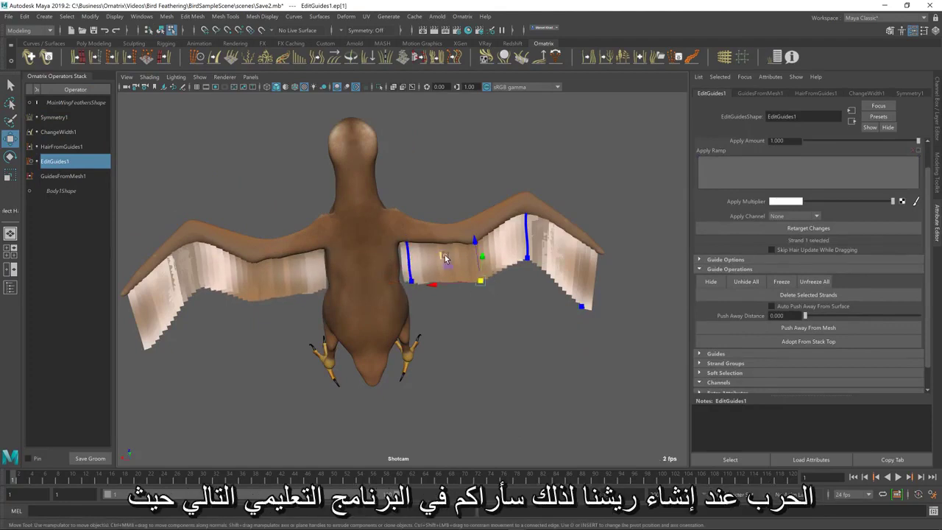
pyautogui.moveTo(444, 259); pyautogui.dragTo(445, 260)
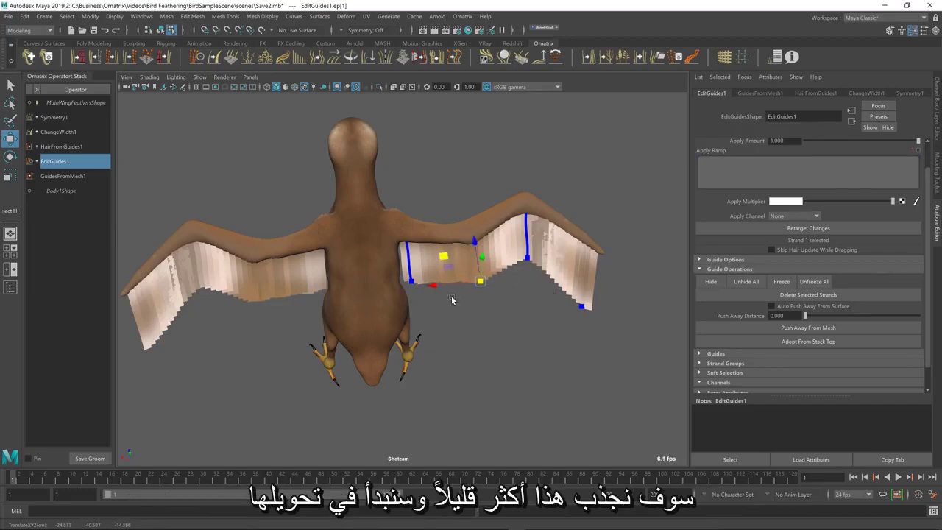
pyautogui.moveTo(545, 306)
pyautogui.keyDown('alt'); pyautogui.mouseDown()
pyautogui.moveTo(540, 275)
pyautogui.moveTo(535, 307)
pyautogui.mouseUp(); pyautogui.keyUp('alt')
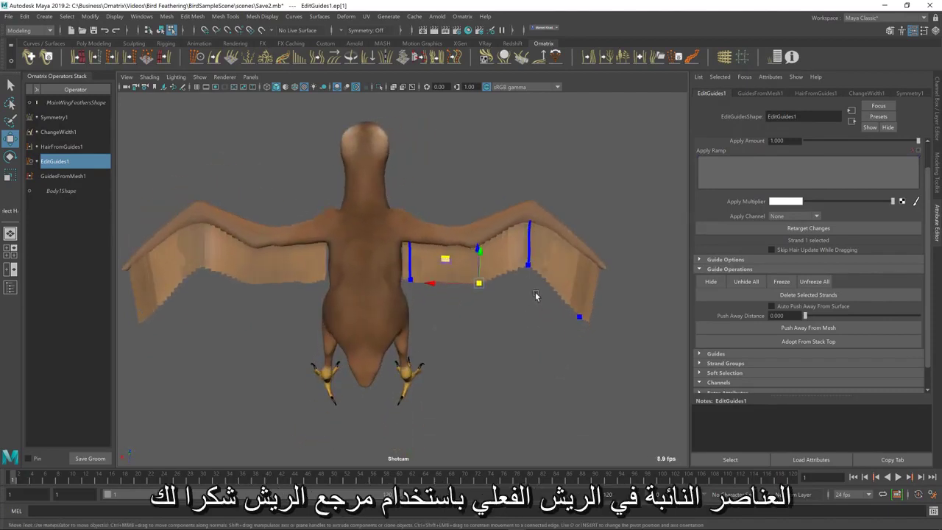